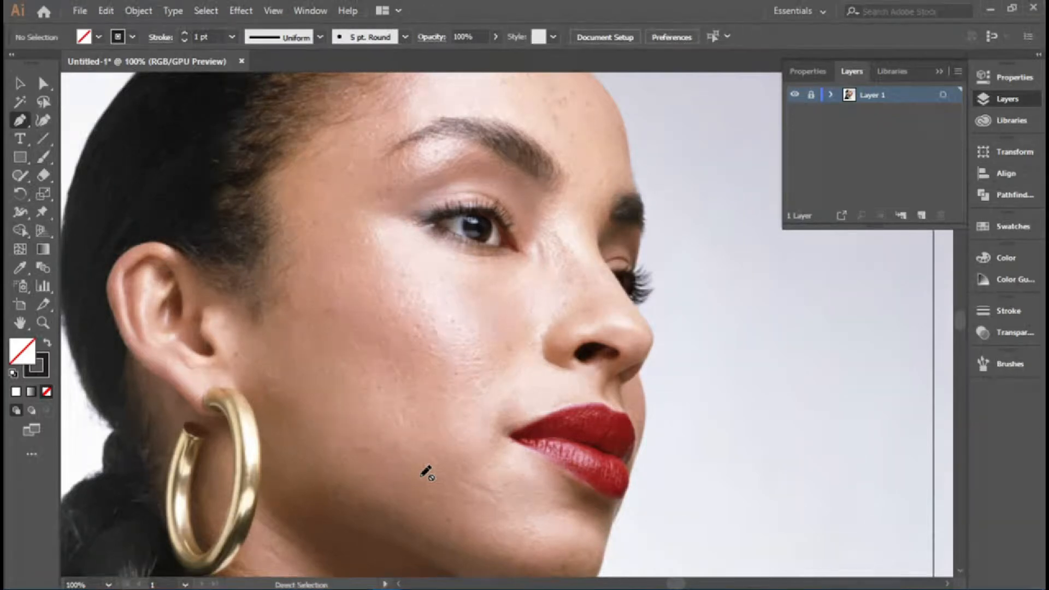
Add a new layer above the locked photo layer.
{"action": "key", "text": "ctrl+minus"}
{"action": "key", "text": "ctrl+minus"}
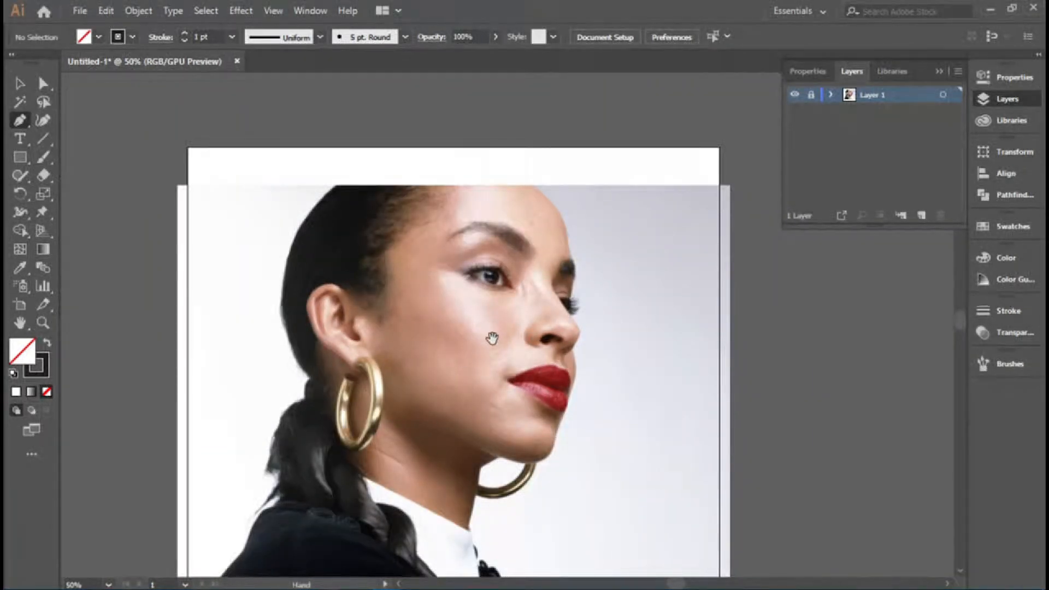
{"action": "left_click_drag", "start_coordinate": [492, 339], "coordinate": [491, 305]}
{"action": "key", "text": "ctrl+plus"}
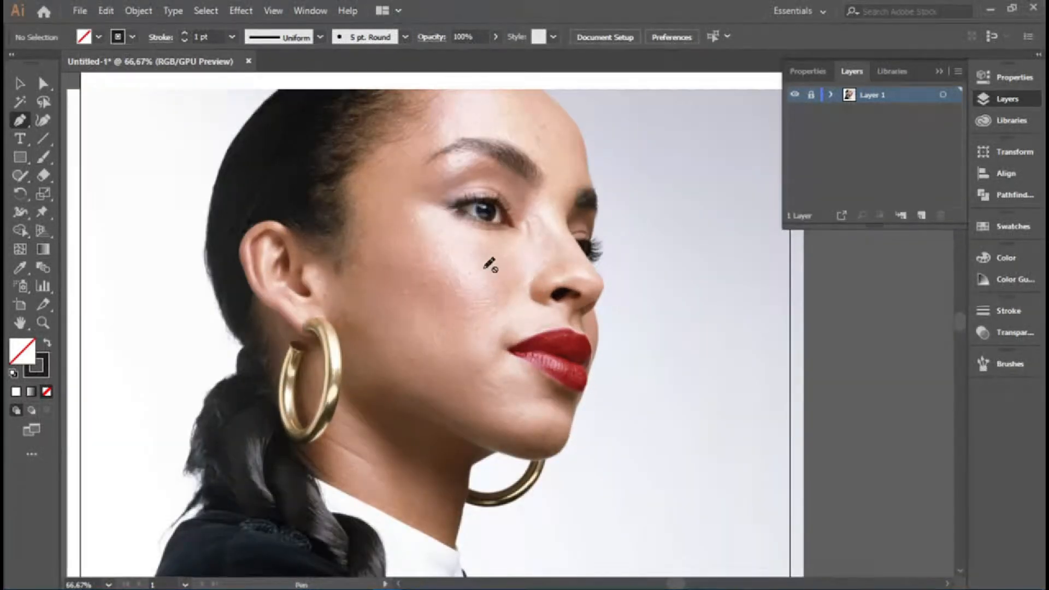
{"action": "left_click", "coordinate": [921, 216]}
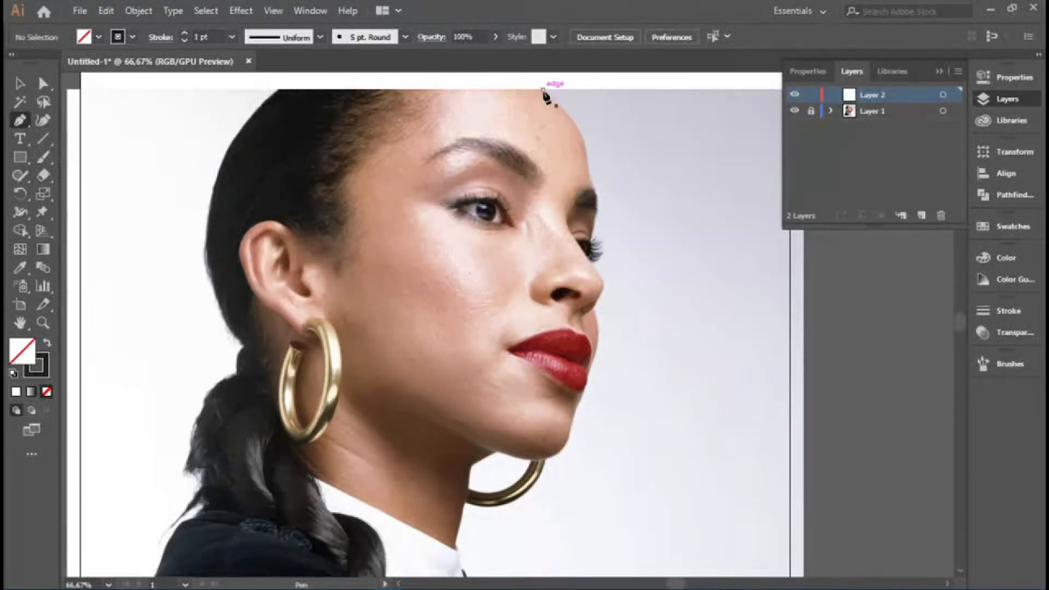
Trace the forehead profile with the Pen tool from the photo's upper edge down to the far eyebrow.
{"action": "left_click", "coordinate": [543, 89]}
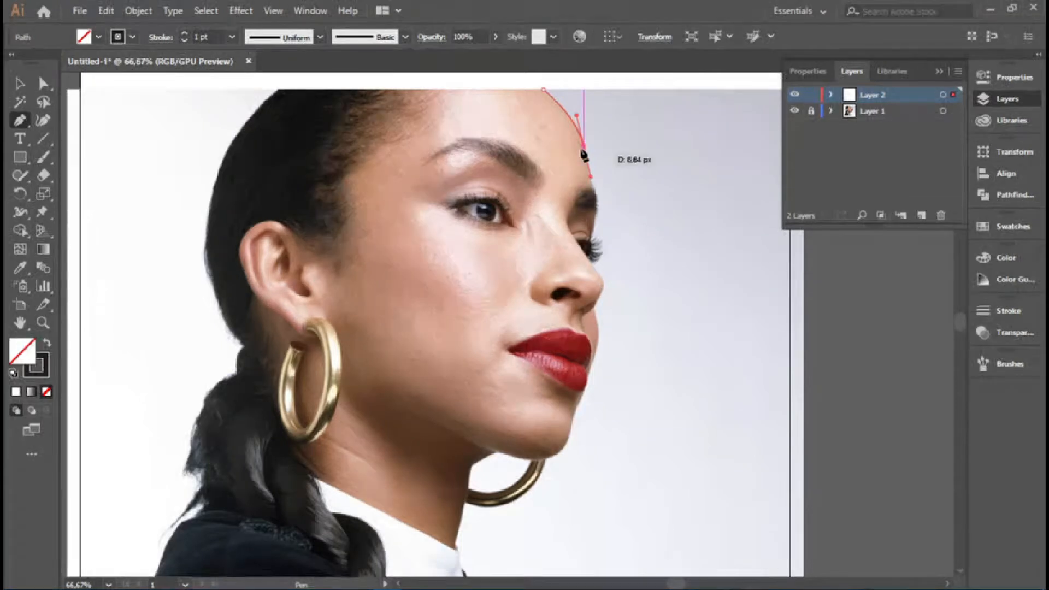
{"action": "left_click_drag", "start_coordinate": [583, 155], "coordinate": [587, 154]}
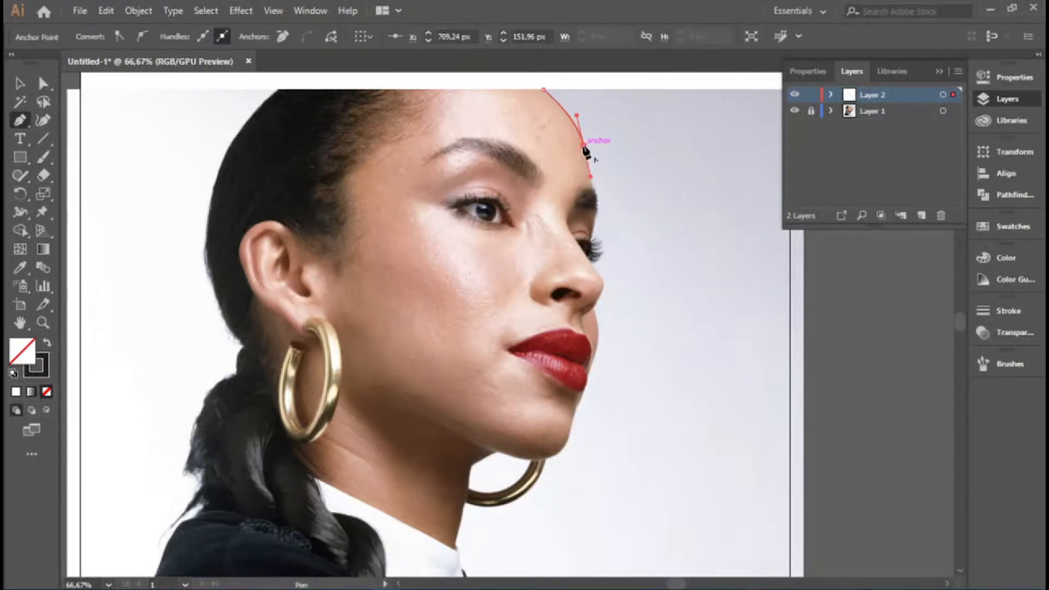
{"action": "left_click", "coordinate": [593, 187]}
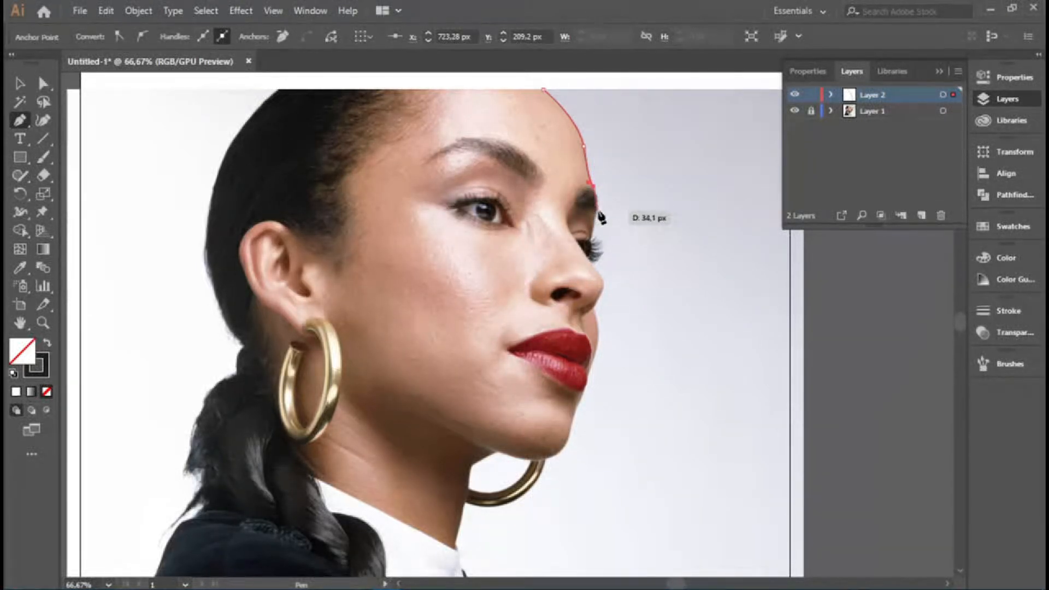
{"action": "left_click", "coordinate": [594, 194]}
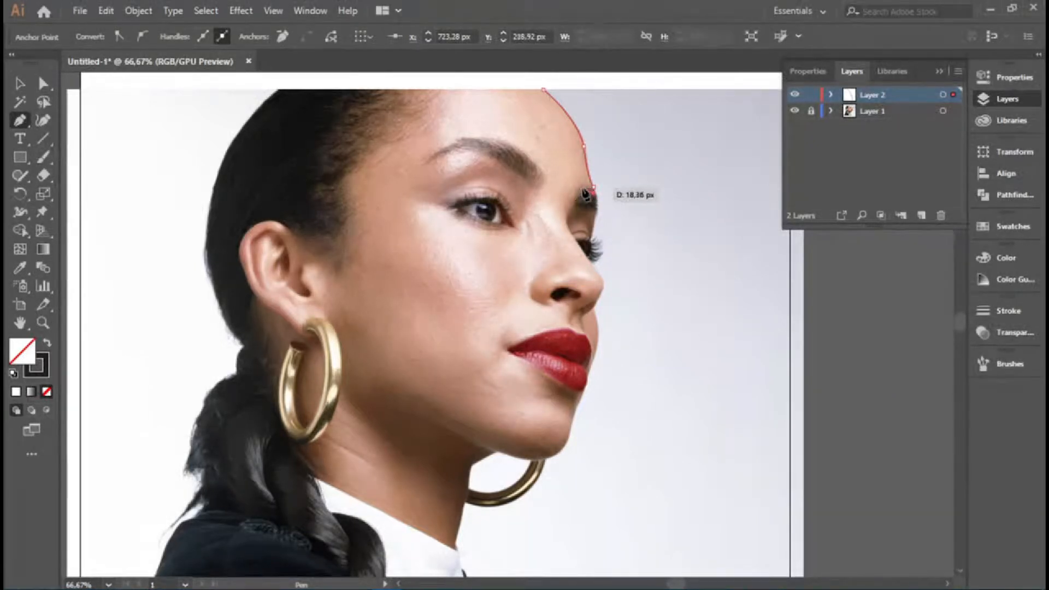
Continue the path around the far eyebrow and the eyelid area beneath it, undoing the last misplaced anchor.
{"action": "left_click_drag", "start_coordinate": [582, 187], "coordinate": [569, 221]}
{"action": "left_click", "coordinate": [594, 240]}
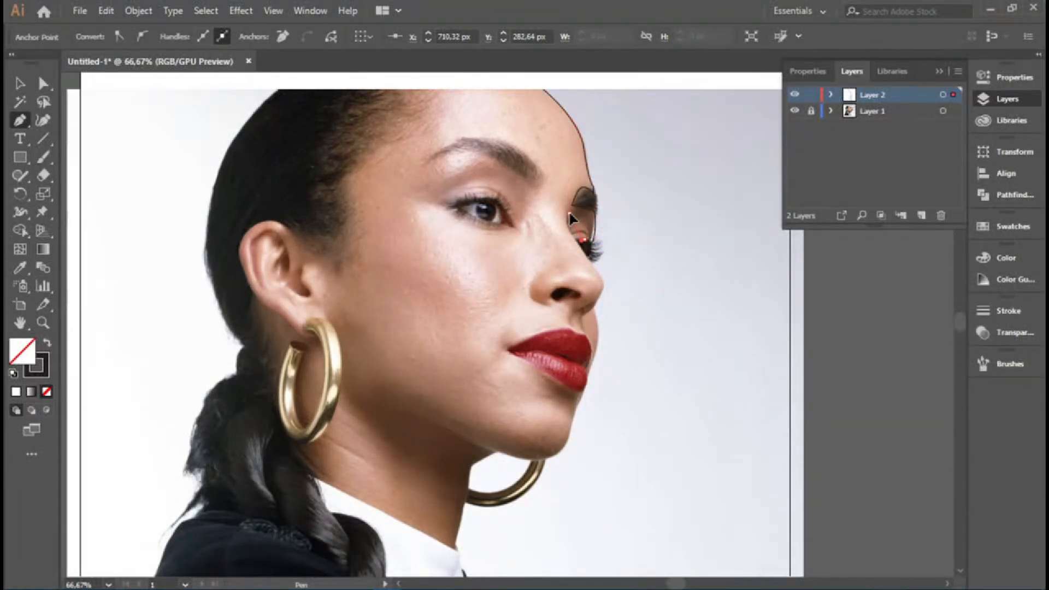
{"action": "left_click", "coordinate": [569, 243]}
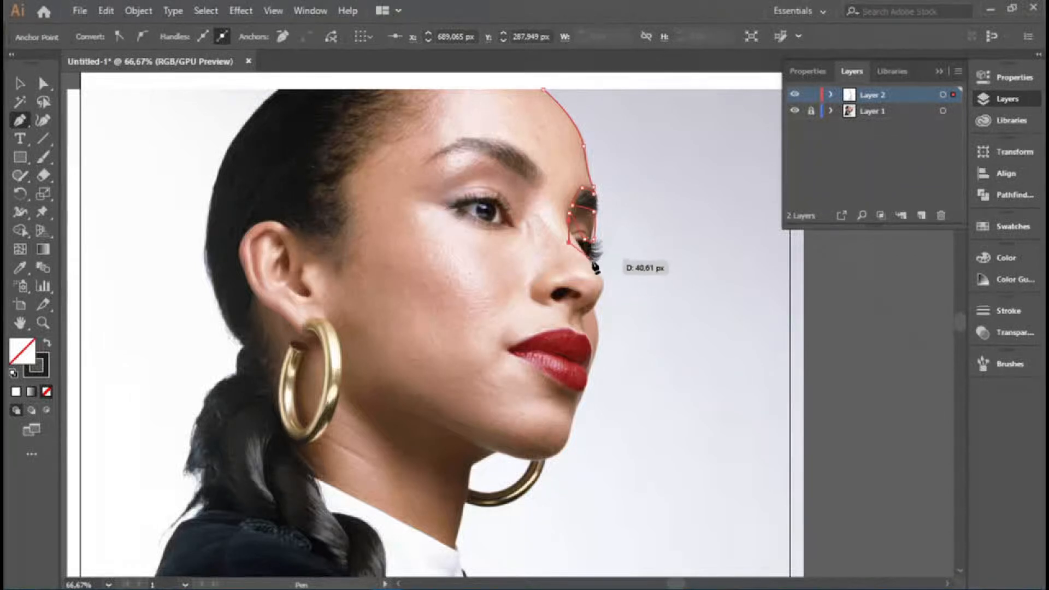
{"action": "key", "text": "ctrl+z"}
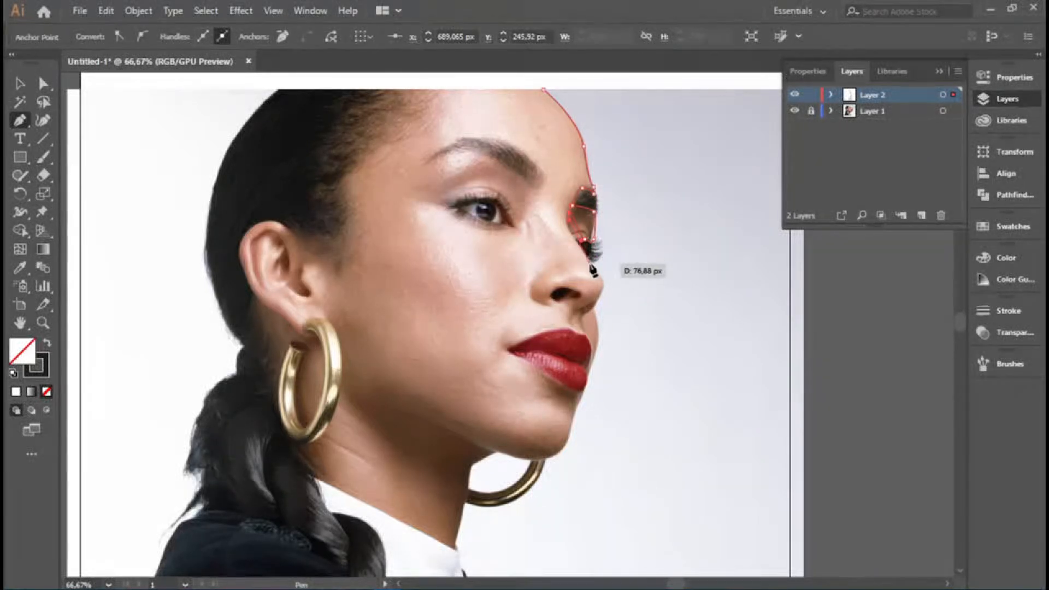
Trace the nose profile from the far eye around the tip and back in beneath the nose.
{"action": "left_click_drag", "start_coordinate": [591, 263], "coordinate": [610, 280]}
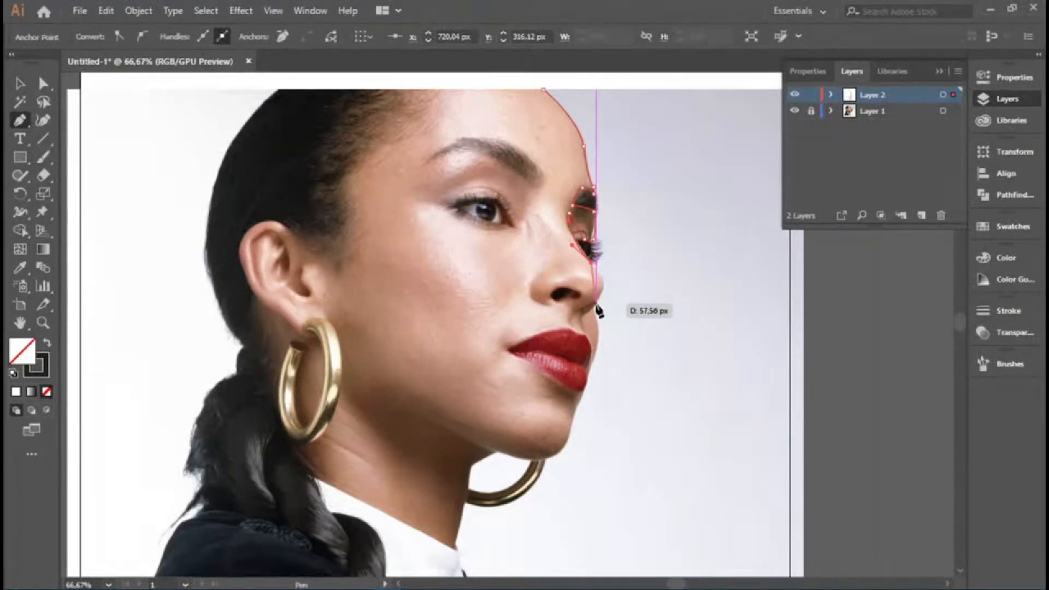
{"action": "left_click_drag", "start_coordinate": [596, 310], "coordinate": [576, 337]}
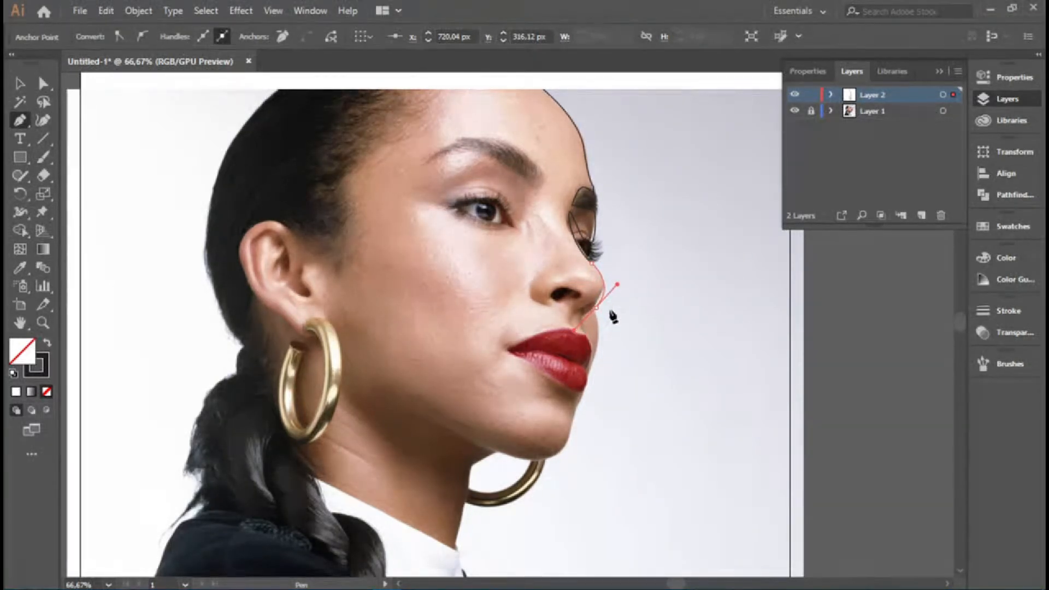
{"action": "key", "text": "ctrl+z"}
{"action": "left_click_drag", "start_coordinate": [601, 291], "coordinate": [586, 334]}
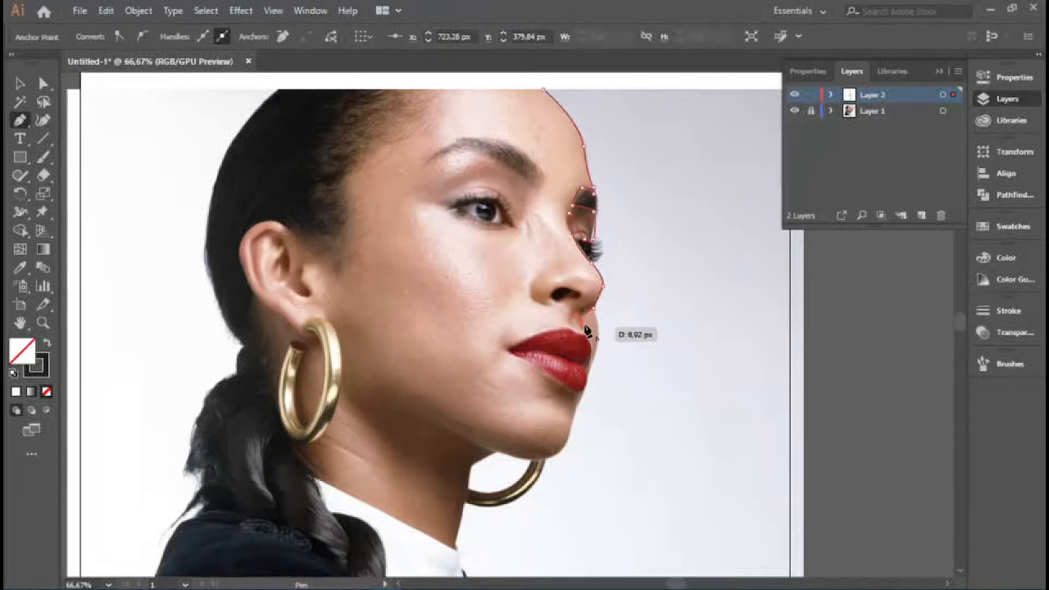
{"action": "left_click", "coordinate": [583, 325]}
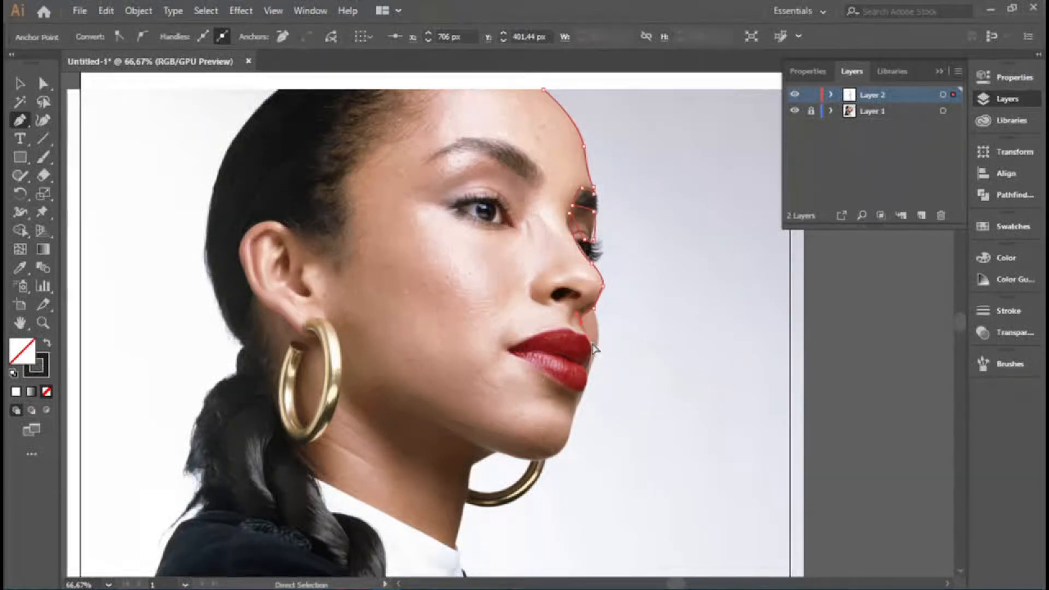
Continue the path down to the mouth and outline the upper lip, including the parting line between the lips.
{"action": "key", "text": "ctrl+plus"}
{"action": "key", "text": "ctrl+plus"}
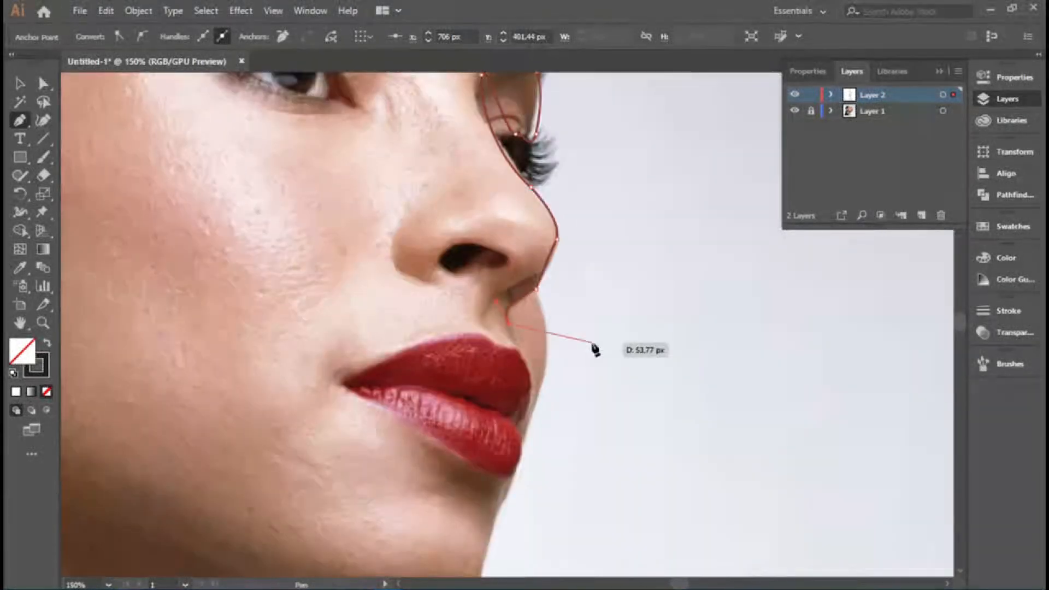
{"action": "left_click", "coordinate": [519, 355], "text": "ctrl"}
{"action": "left_click", "coordinate": [519, 349]}
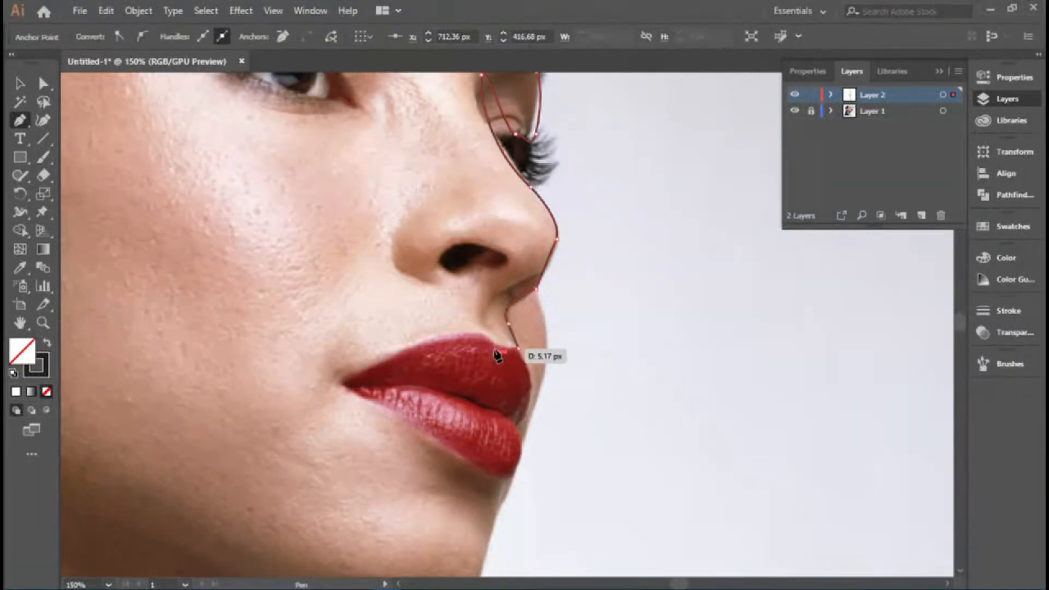
{"action": "left_click", "coordinate": [503, 348]}
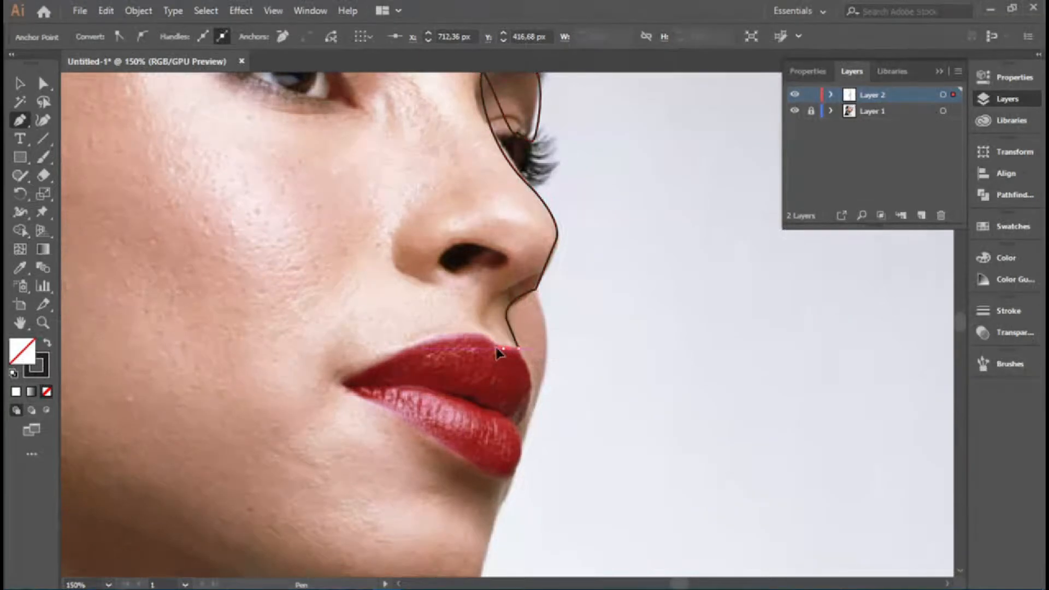
{"action": "left_click_drag", "start_coordinate": [485, 345], "coordinate": [398, 358]}
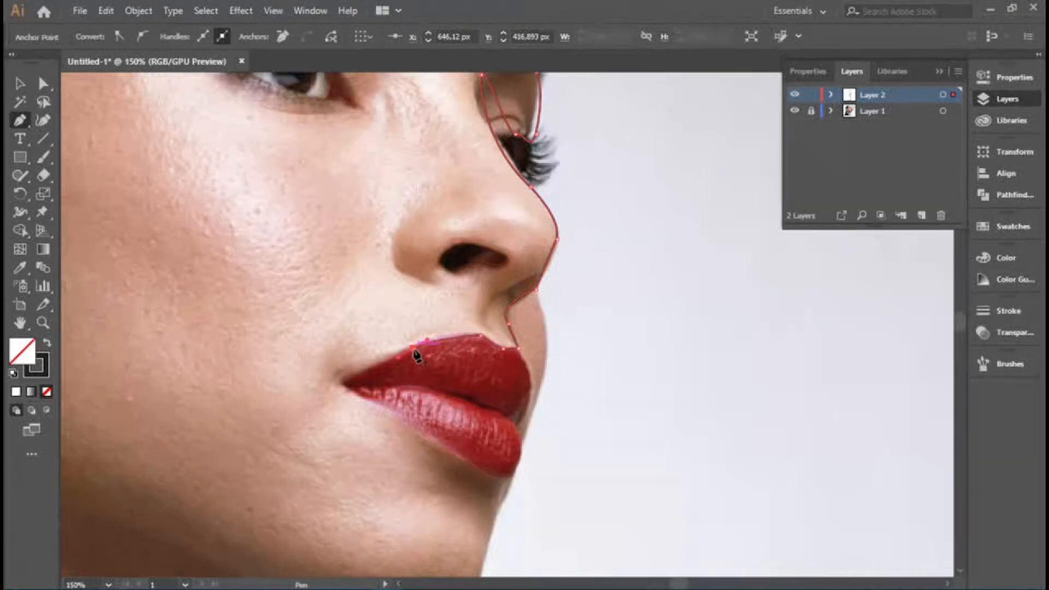
{"action": "left_click", "coordinate": [414, 349]}
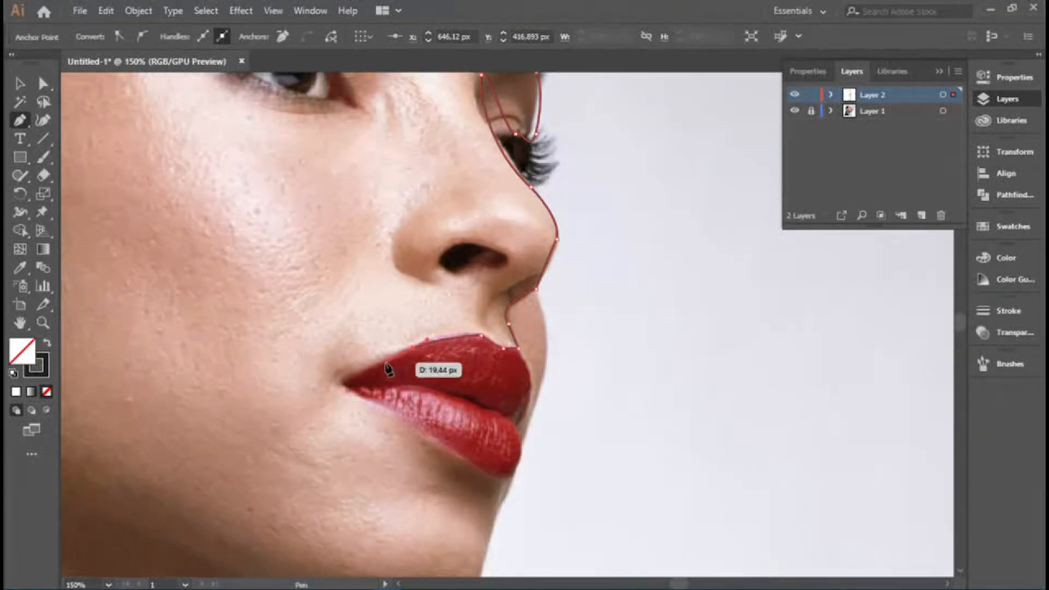
{"action": "left_click_drag", "start_coordinate": [384, 364], "coordinate": [526, 362]}
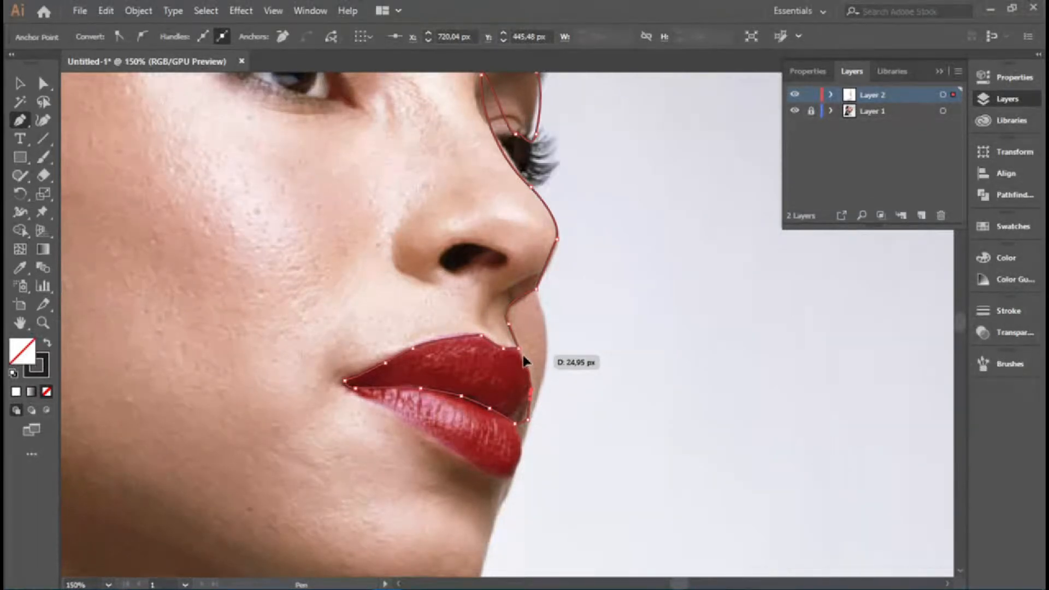
{"action": "left_click", "coordinate": [522, 357]}
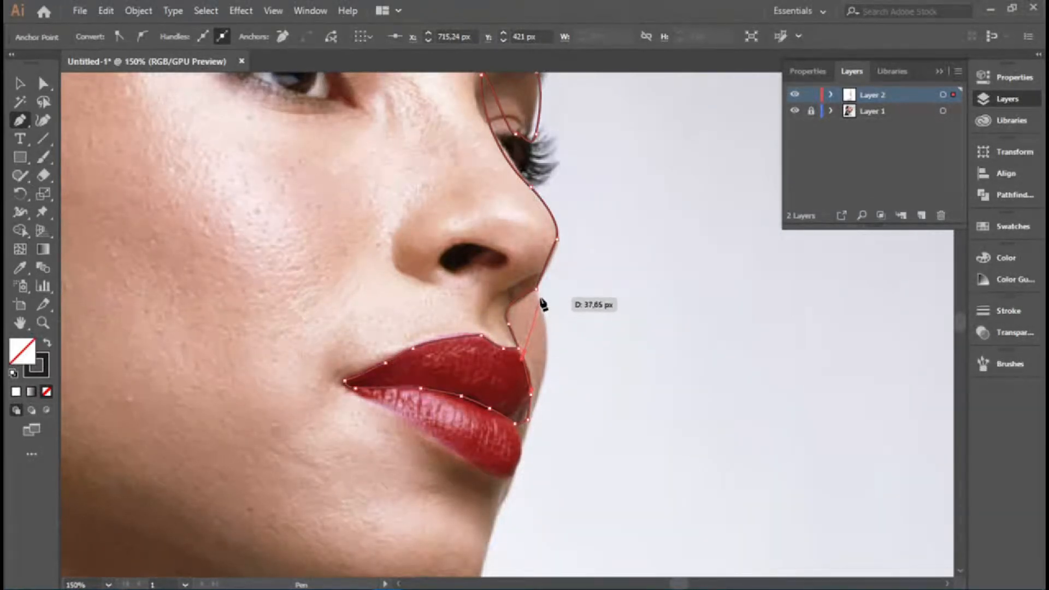
Trace the far contour beside the mouth, then outline the lower lip back to near the mouth corner.
{"action": "left_click_drag", "start_coordinate": [541, 301], "coordinate": [515, 470]}
{"action": "left_click", "coordinate": [523, 439]}
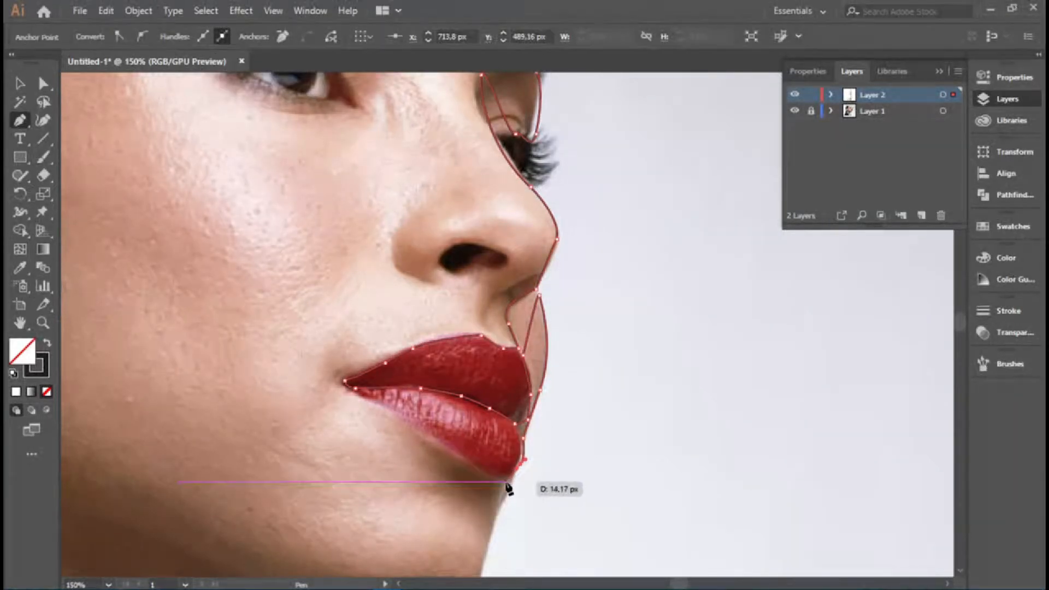
{"action": "left_click", "coordinate": [505, 481]}
{"action": "left_click_drag", "start_coordinate": [451, 455], "coordinate": [406, 422]}
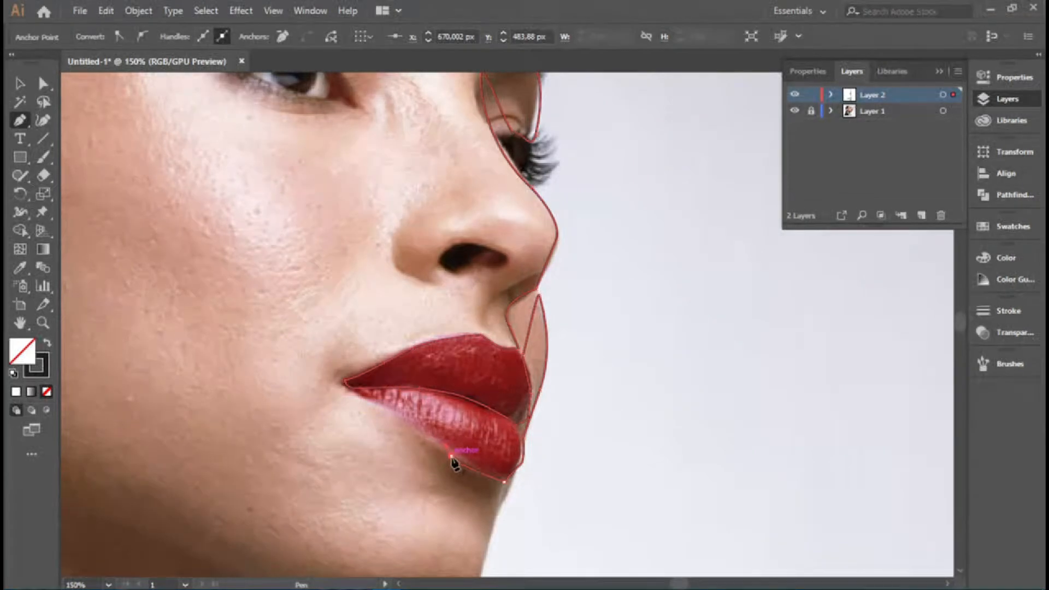
{"action": "left_click_drag", "start_coordinate": [455, 463], "coordinate": [359, 396]}
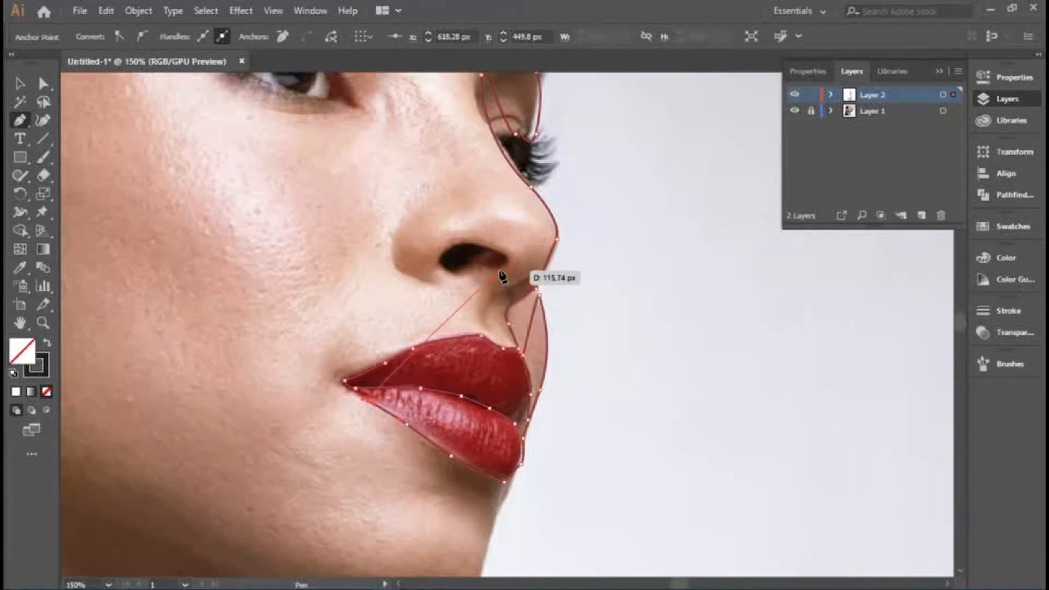
Continue the path around the near nostril and along the outer wing of the nose.
{"action": "left_click_drag", "start_coordinate": [503, 267], "coordinate": [389, 252]}
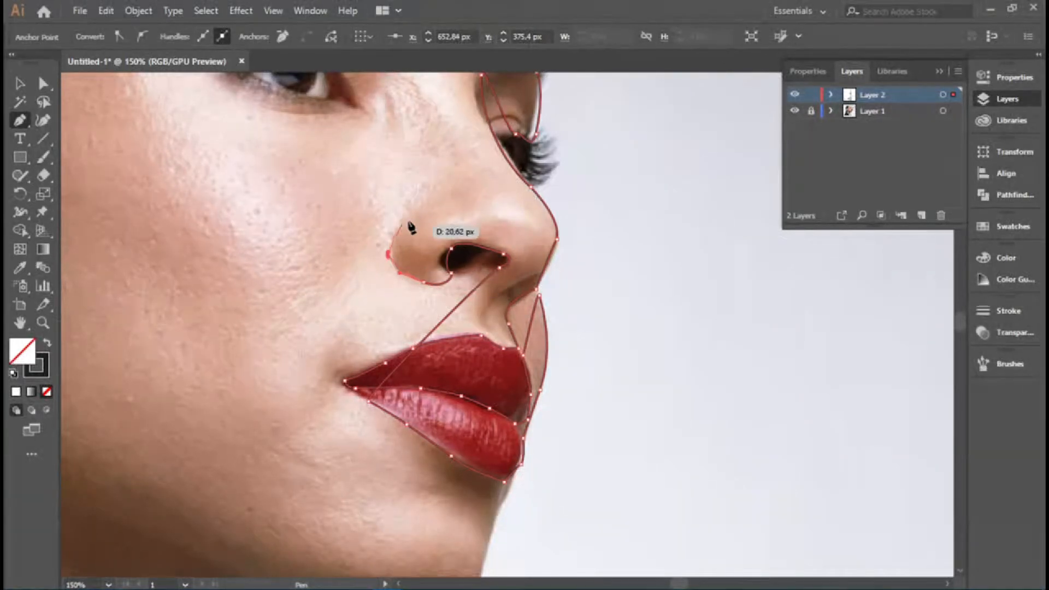
{"action": "left_click_drag", "start_coordinate": [423, 206], "coordinate": [543, 356]}
{"action": "key", "text": "space"}
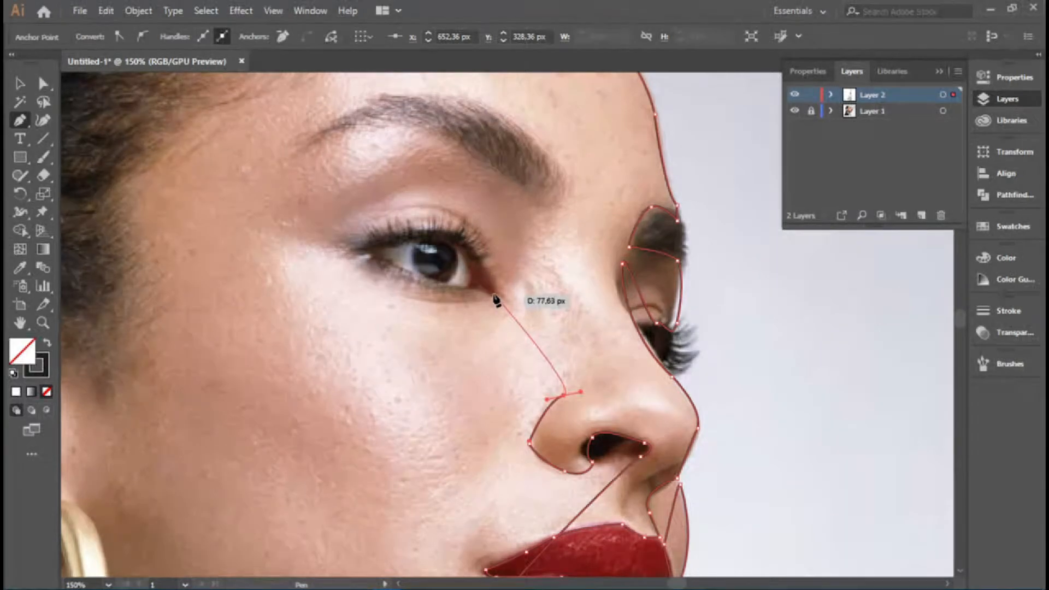
Trace from the side of the nose up to the near eye, outlining the eye, the iris and the eyebrow's lower edge.
{"action": "left_click_drag", "start_coordinate": [492, 294], "coordinate": [304, 157]}
{"action": "left_click", "coordinate": [366, 253]}
{"action": "left_click", "coordinate": [442, 232]}
{"action": "key", "text": "ctrl+a"}
{"action": "left_click", "coordinate": [301, 156], "text": "ctrl"}
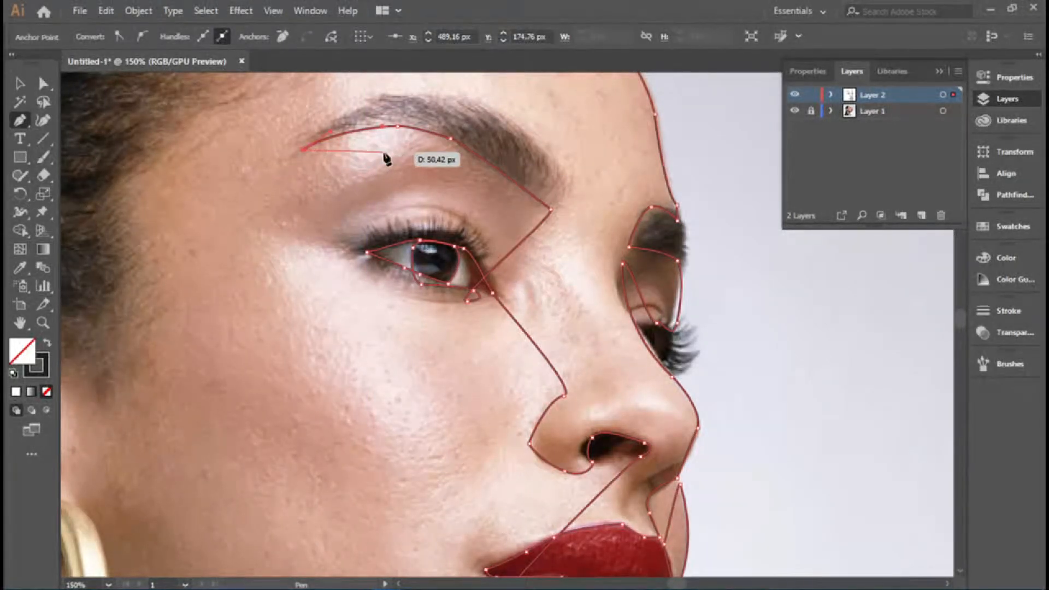
Trace the upper edge of the near eyebrow from its outer tip around to its inner end.
{"action": "left_click_drag", "start_coordinate": [383, 156], "coordinate": [318, 272]}
{"action": "left_click_drag", "start_coordinate": [314, 215], "coordinate": [403, 219]}
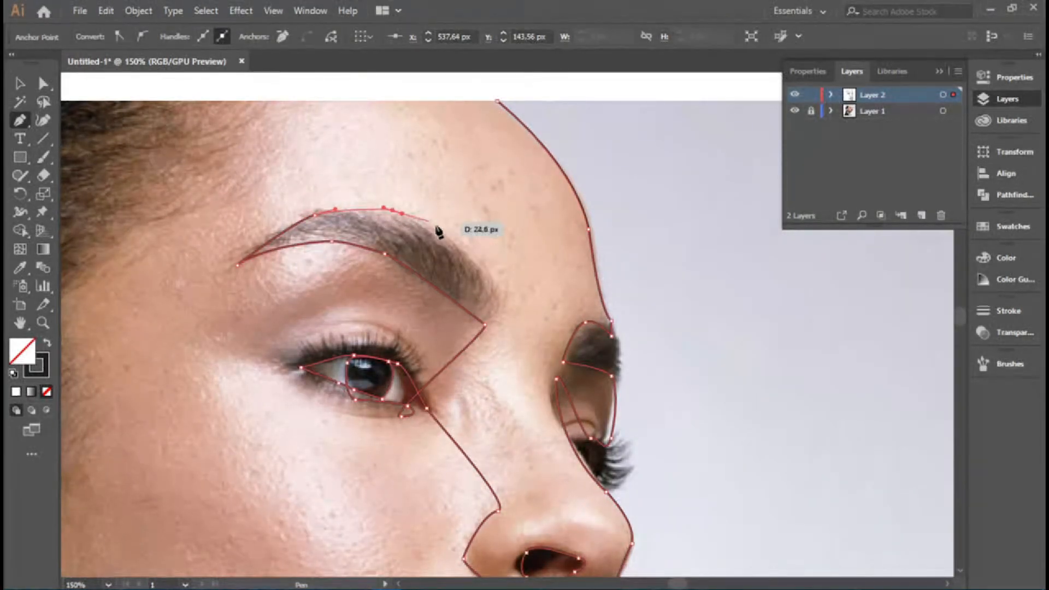
{"action": "left_click_drag", "start_coordinate": [473, 254], "coordinate": [476, 260]}
{"action": "left_click", "coordinate": [505, 298]}
{"action": "mouse_move", "coordinate": [485, 325]}
{"action": "left_mouse_down"}
{"action": "mouse_move", "coordinate": [497, 326]}
{"action": "mouse_move", "coordinate": [475, 330]}
{"action": "left_mouse_up"}
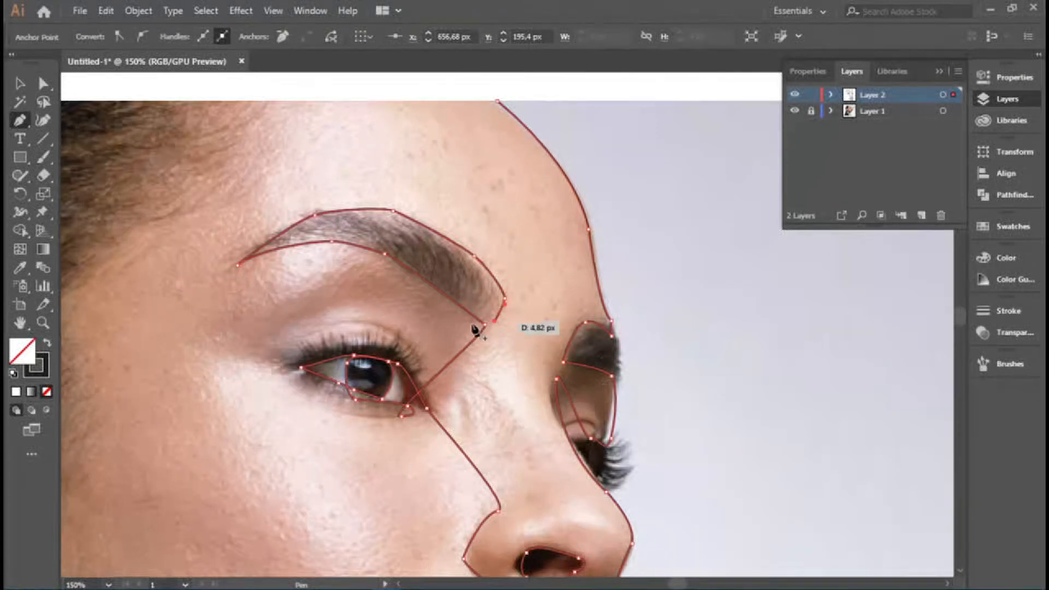
Carry the path from the near eyebrow's inner end down below the lower lip and trace the chin and jawline.
{"action": "left_click_drag", "start_coordinate": [423, 371], "coordinate": [483, 125]}
{"action": "left_click_drag", "start_coordinate": [485, 264], "coordinate": [598, 472]}
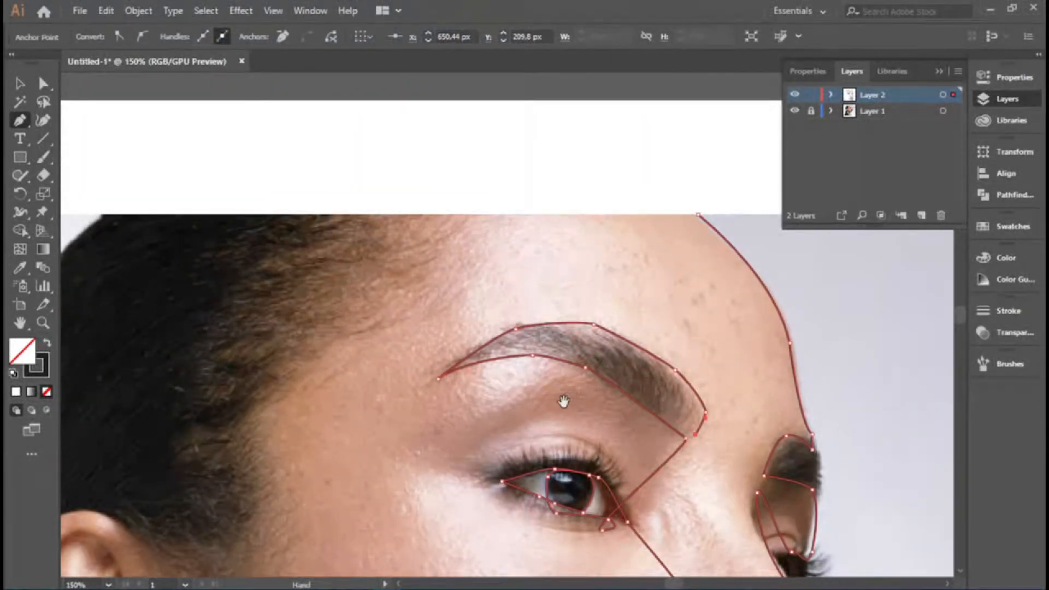
{"action": "left_click_drag", "start_coordinate": [562, 472], "coordinate": [456, 119]}
{"action": "left_click_drag", "start_coordinate": [488, 296], "coordinate": [456, 0]}
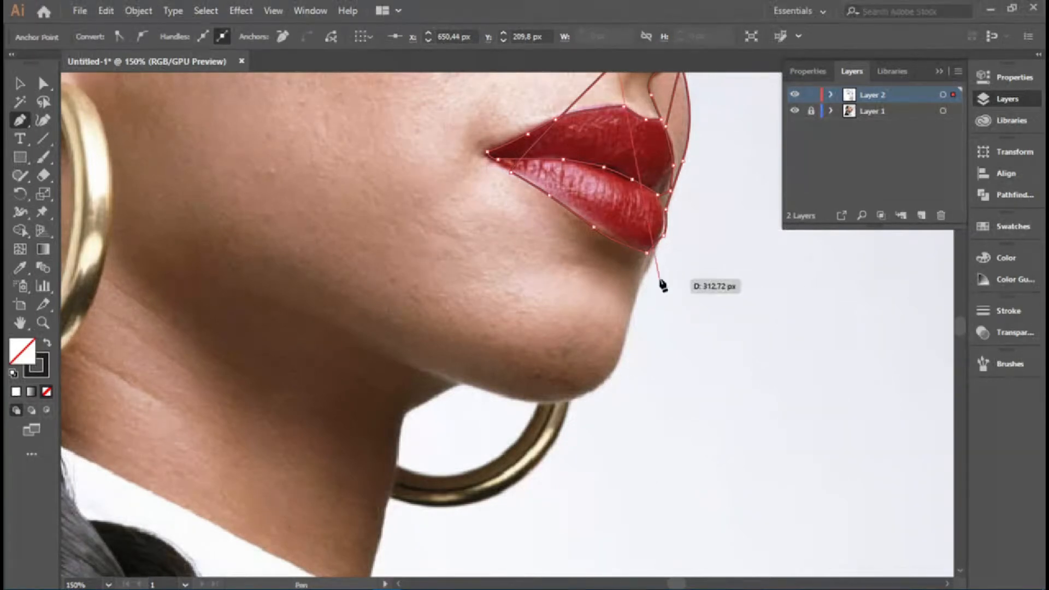
{"action": "left_click_drag", "start_coordinate": [652, 264], "coordinate": [645, 310]}
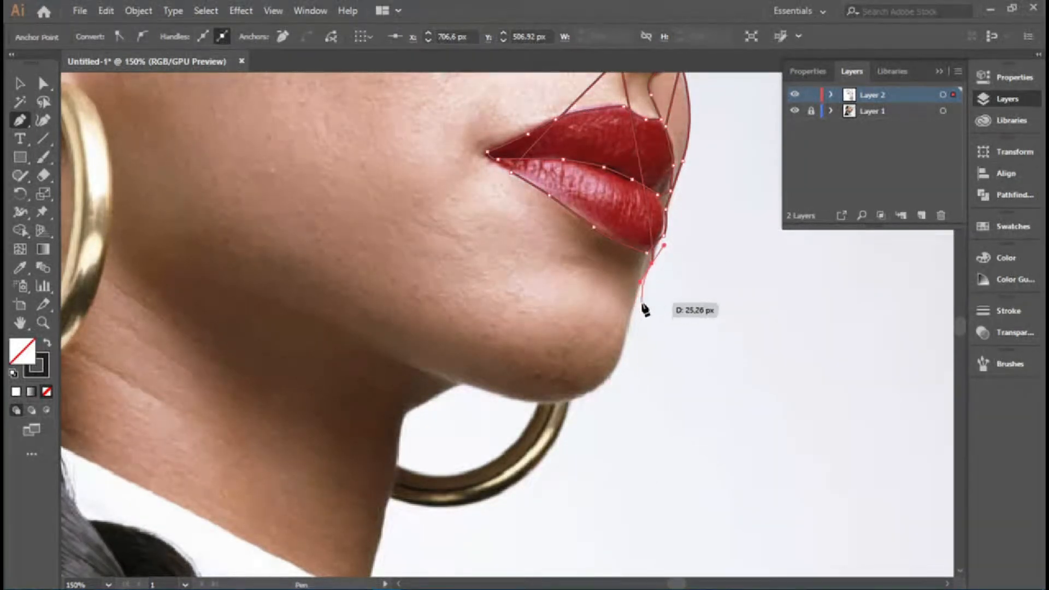
{"action": "left_click", "coordinate": [631, 314]}
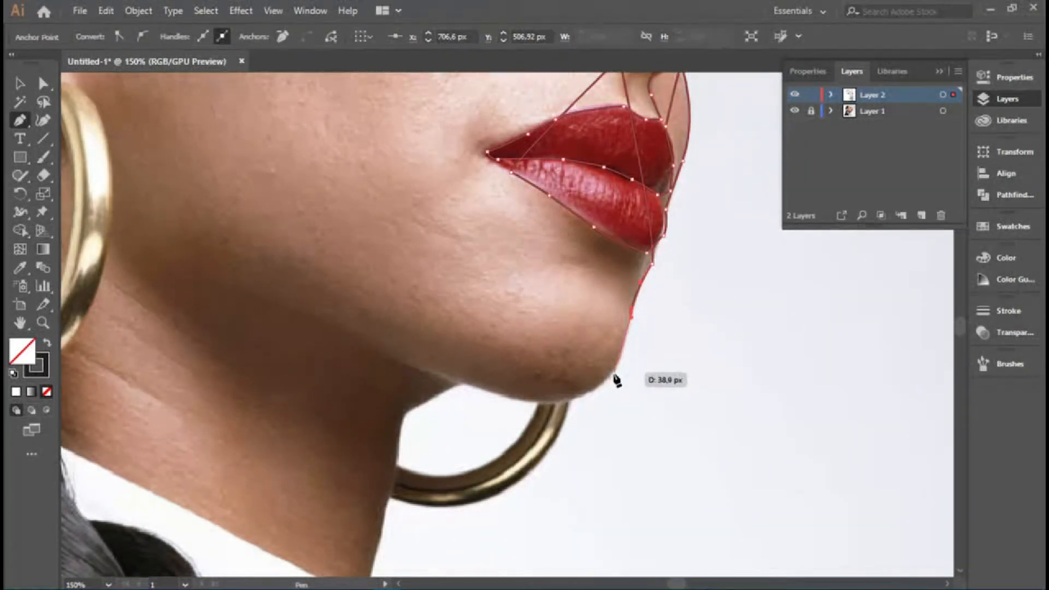
{"action": "left_click_drag", "start_coordinate": [607, 377], "coordinate": [458, 377]}
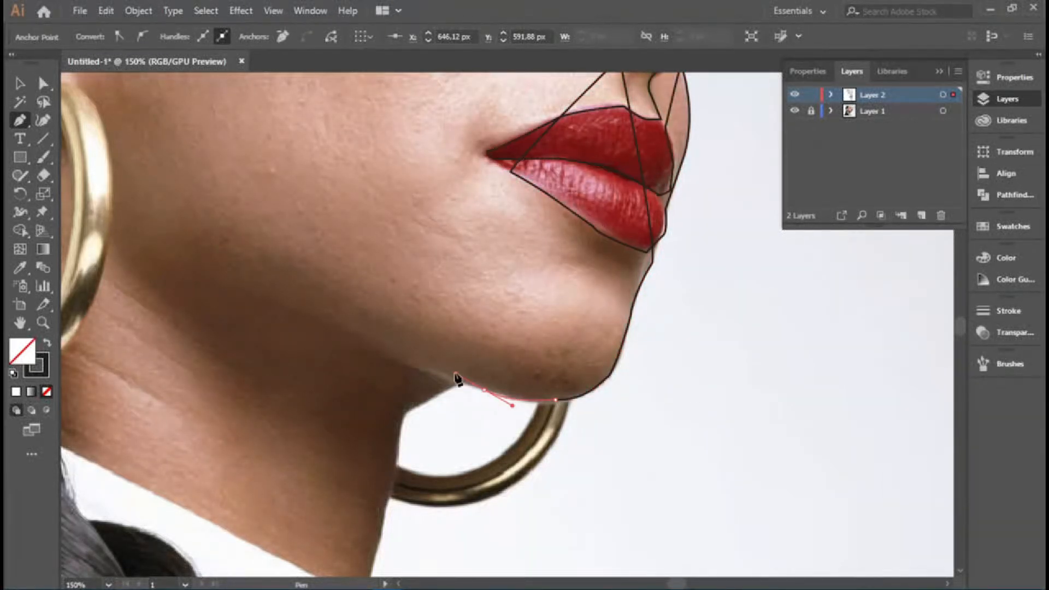
{"action": "left_click", "coordinate": [485, 390]}
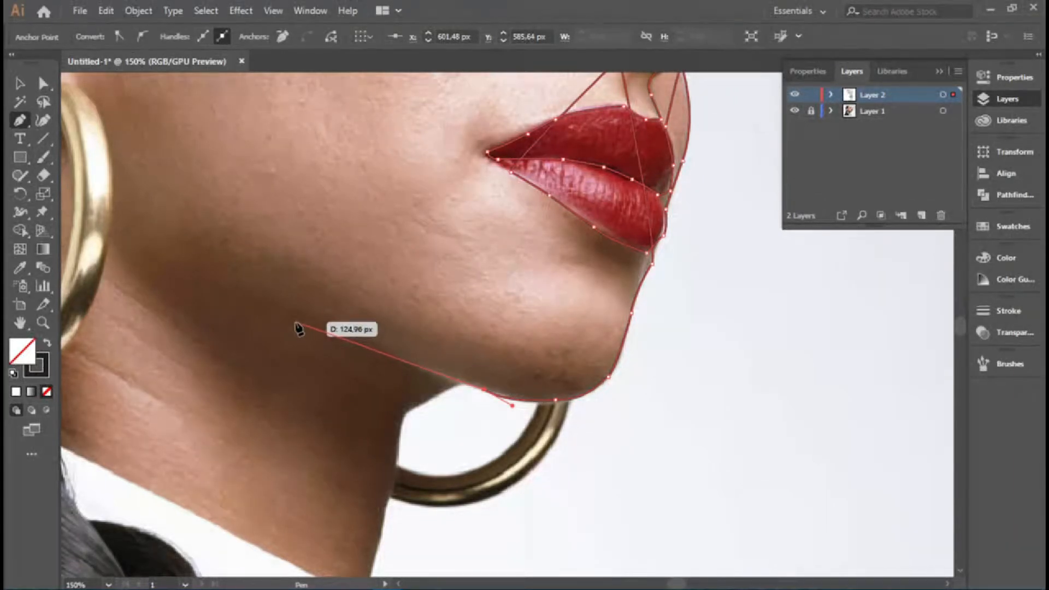
{"action": "left_click_drag", "start_coordinate": [284, 317], "coordinate": [651, 407]}
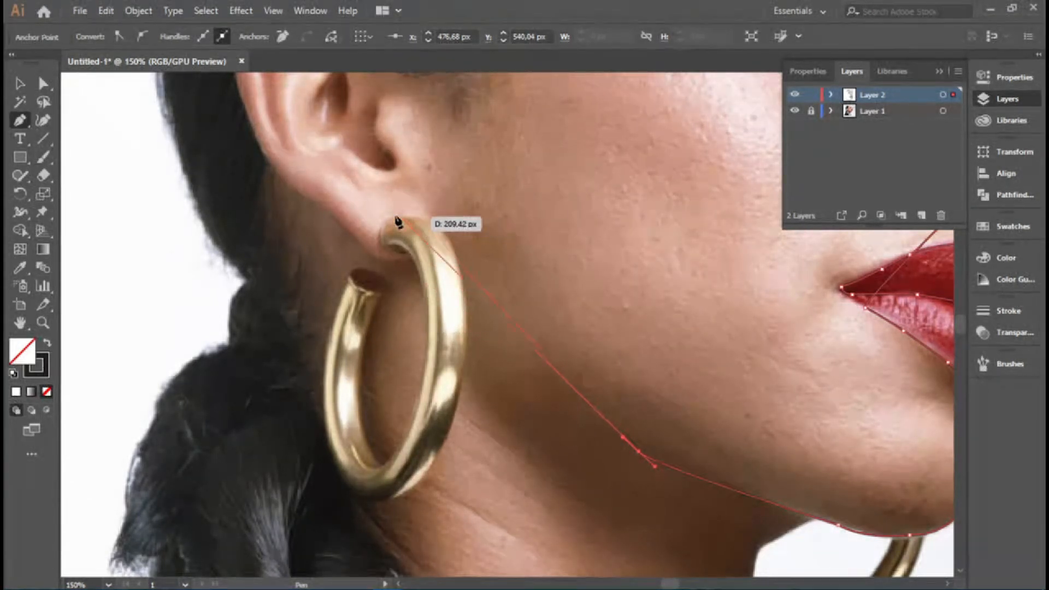
Connect the jawline to the earlobe and trace the near hoop earring's outer edge down and around its bottom.
{"action": "left_click_drag", "start_coordinate": [382, 227], "coordinate": [487, 277]}
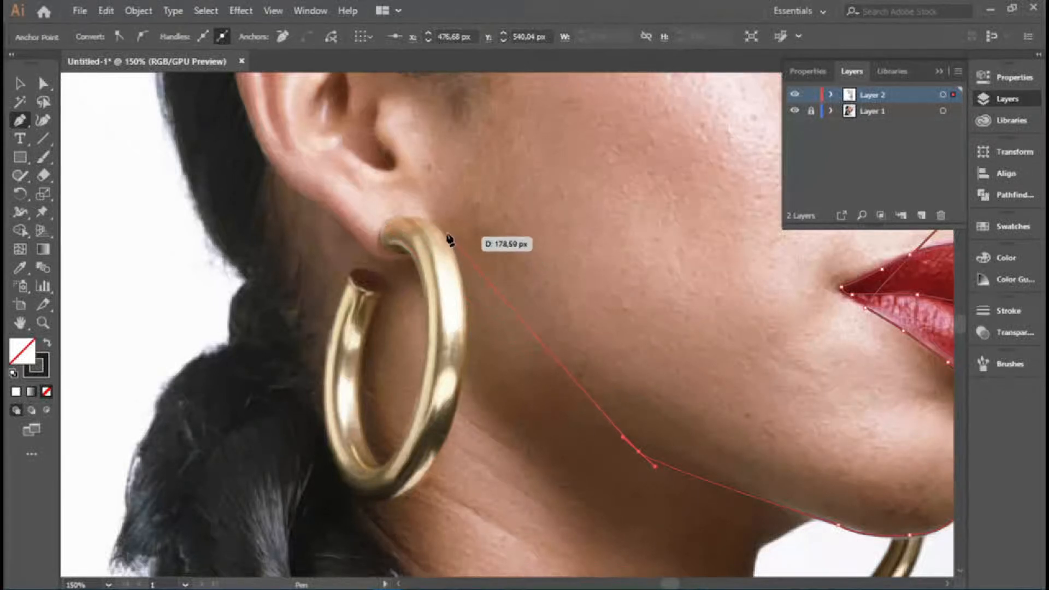
{"action": "left_click_drag", "start_coordinate": [385, 245], "coordinate": [448, 226]}
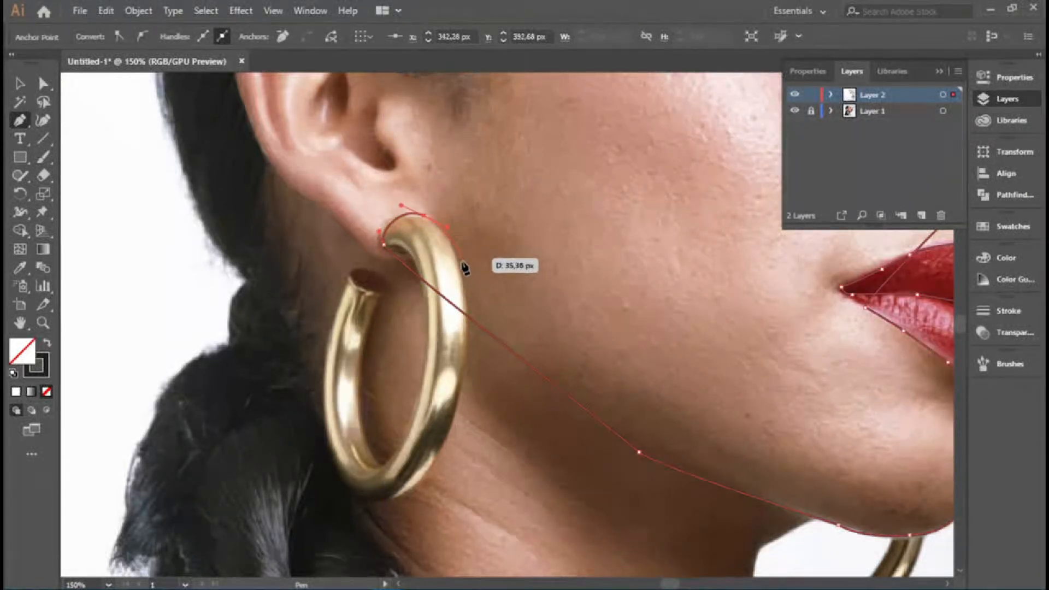
{"action": "left_click_drag", "start_coordinate": [461, 268], "coordinate": [462, 274]}
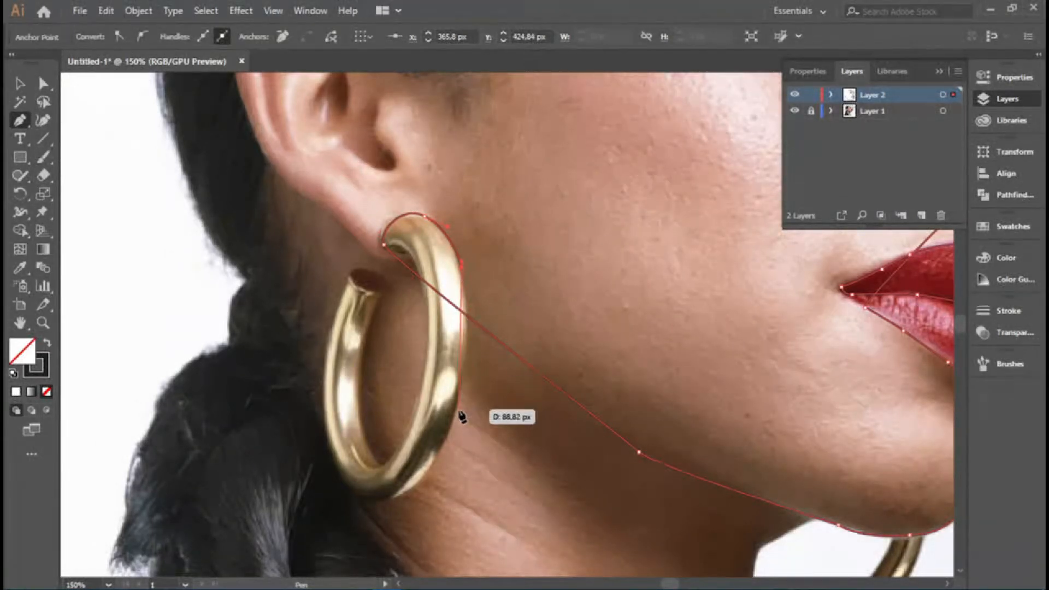
{"action": "left_click_drag", "start_coordinate": [459, 411], "coordinate": [551, 255]}
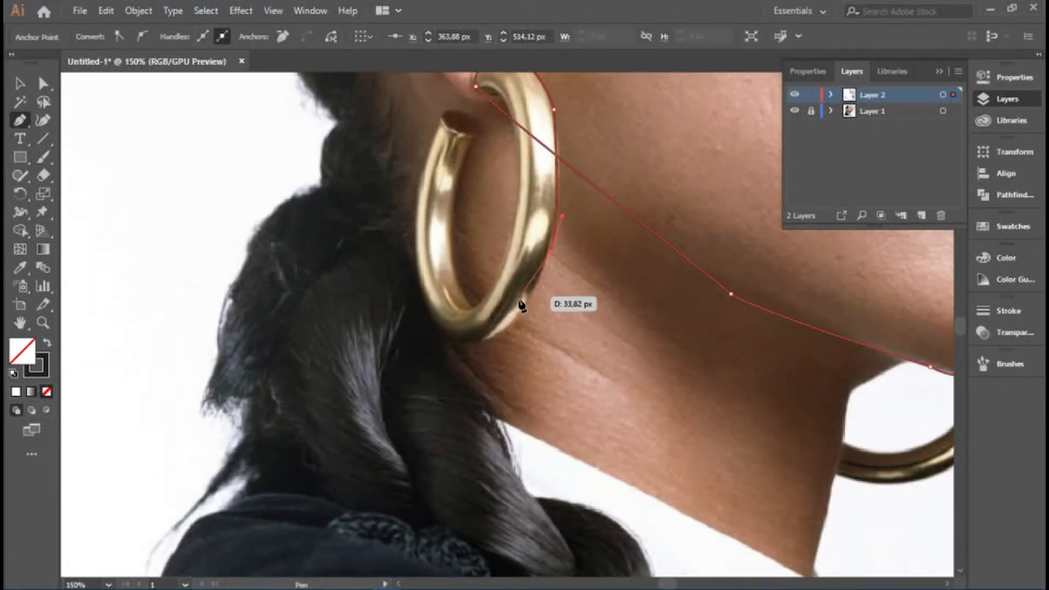
{"action": "left_click", "coordinate": [497, 342], "text": "ctrl"}
{"action": "left_click_drag", "start_coordinate": [467, 343], "coordinate": [395, 288]}
{"action": "left_click", "coordinate": [496, 336]}
{"action": "left_click", "coordinate": [432, 320]}
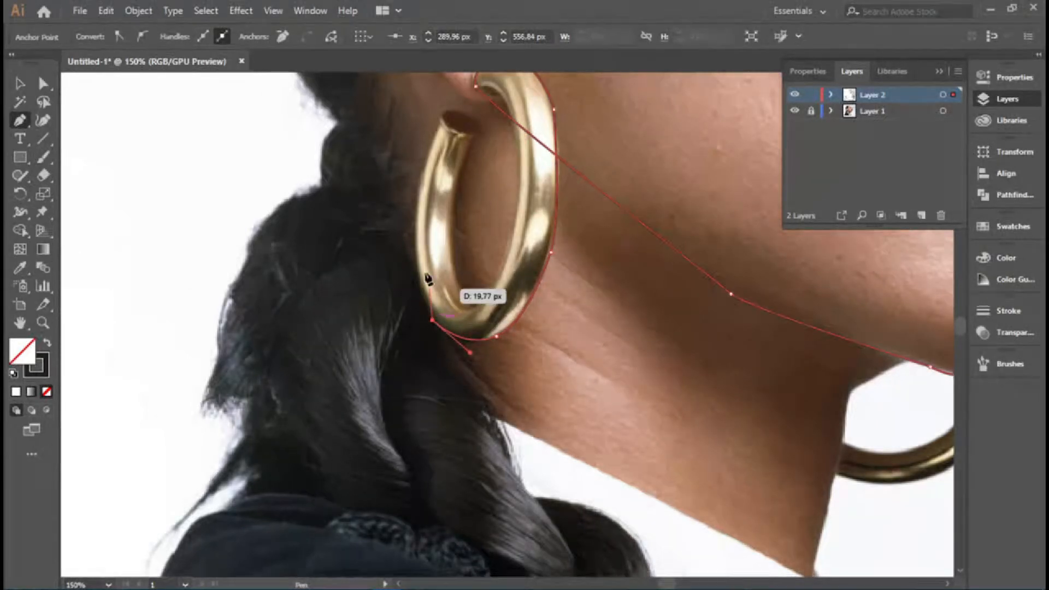
Continue up the hoop earring's rear outer edge and outline the opening at its free end.
{"action": "left_click_drag", "start_coordinate": [416, 195], "coordinate": [425, 180]}
{"action": "left_click_drag", "start_coordinate": [436, 140], "coordinate": [434, 130]}
{"action": "left_click", "coordinate": [416, 195]}
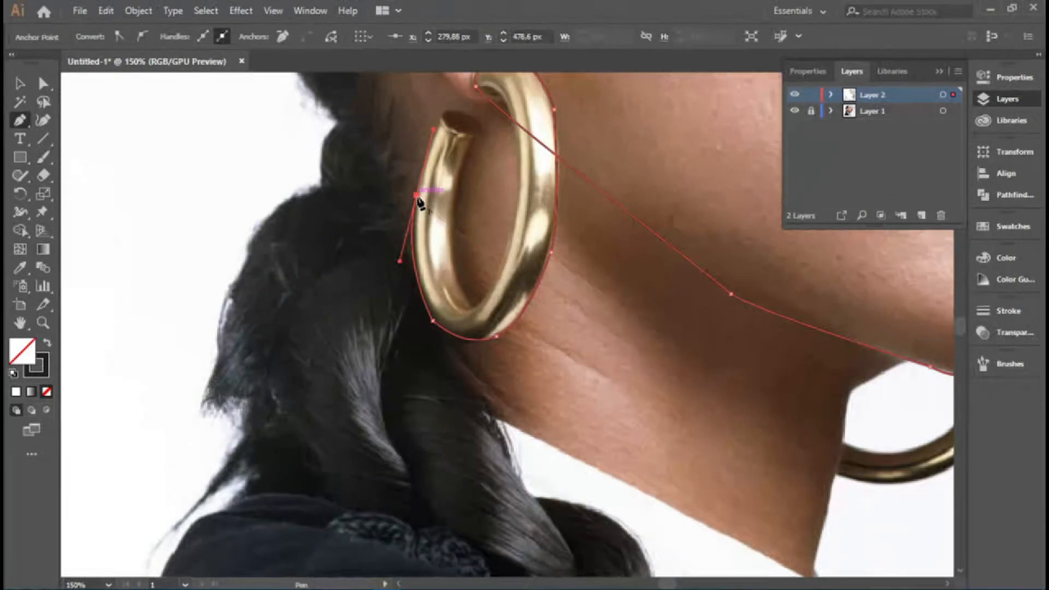
{"action": "left_click", "coordinate": [445, 112]}
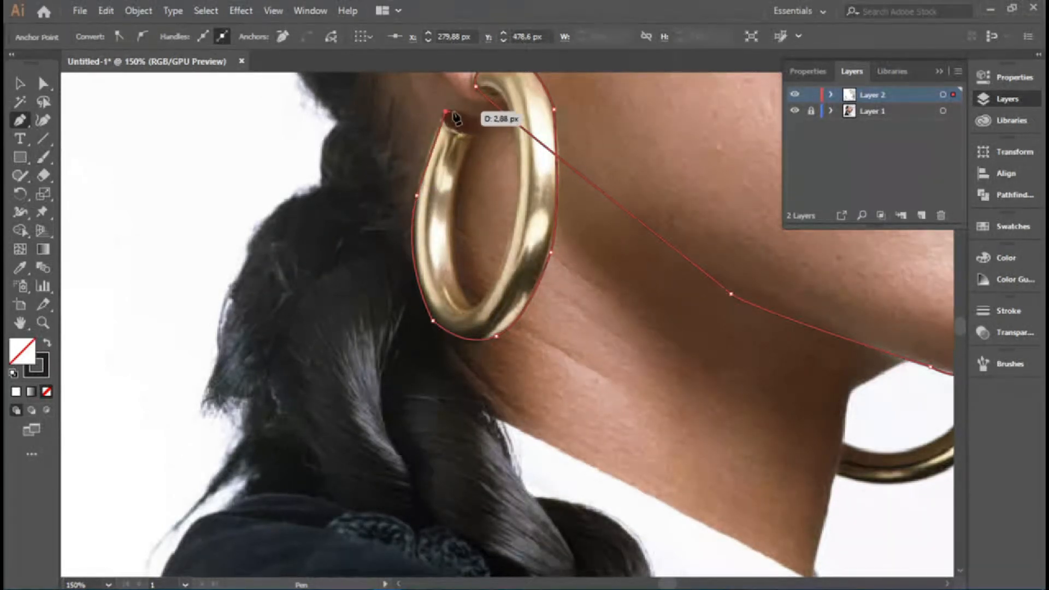
{"action": "mouse_move", "coordinate": [475, 117]}
{"action": "left_mouse_down"}
{"action": "mouse_move", "coordinate": [473, 133]}
{"action": "mouse_move", "coordinate": [465, 102]}
{"action": "left_mouse_up"}
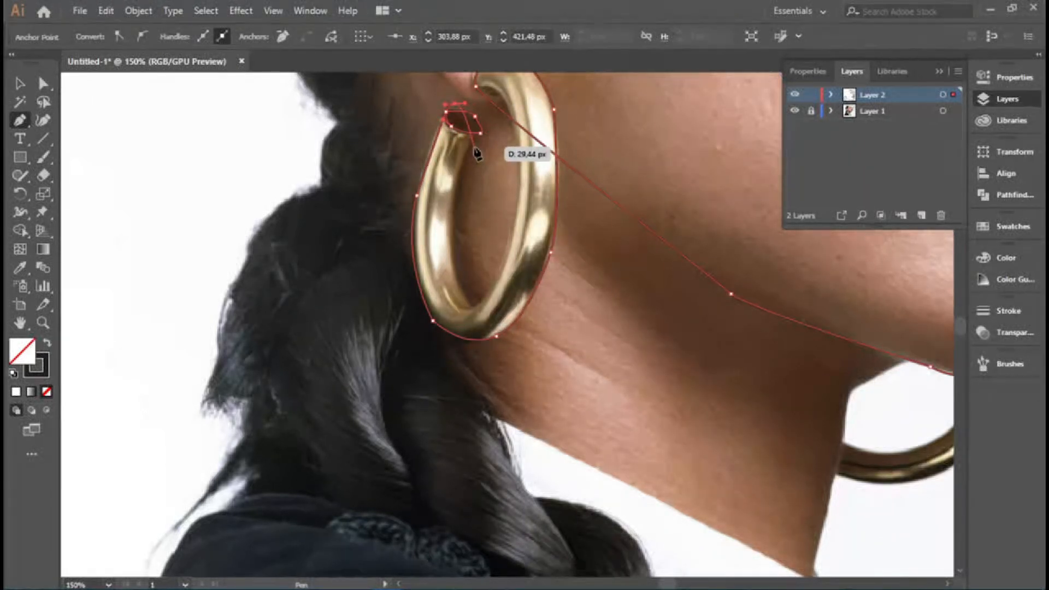
Trace the hoop earring's inner edge from the free end around the bottom and up the front side.
{"action": "left_click_drag", "start_coordinate": [474, 148], "coordinate": [459, 168]}
{"action": "left_click", "coordinate": [452, 229]}
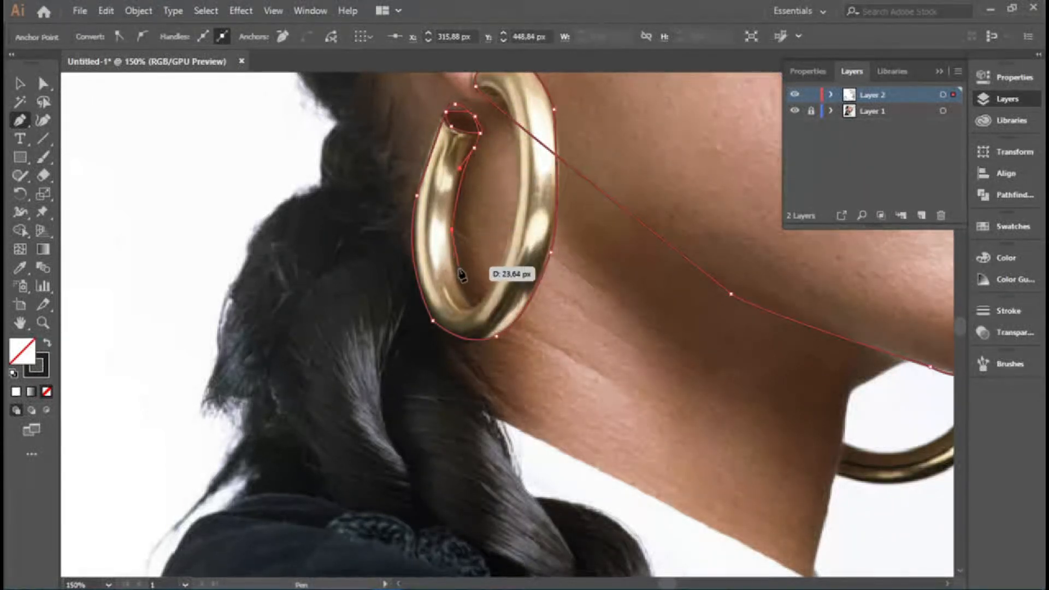
{"action": "left_click_drag", "start_coordinate": [462, 275], "coordinate": [558, 381]}
{"action": "left_click", "coordinate": [523, 154]}
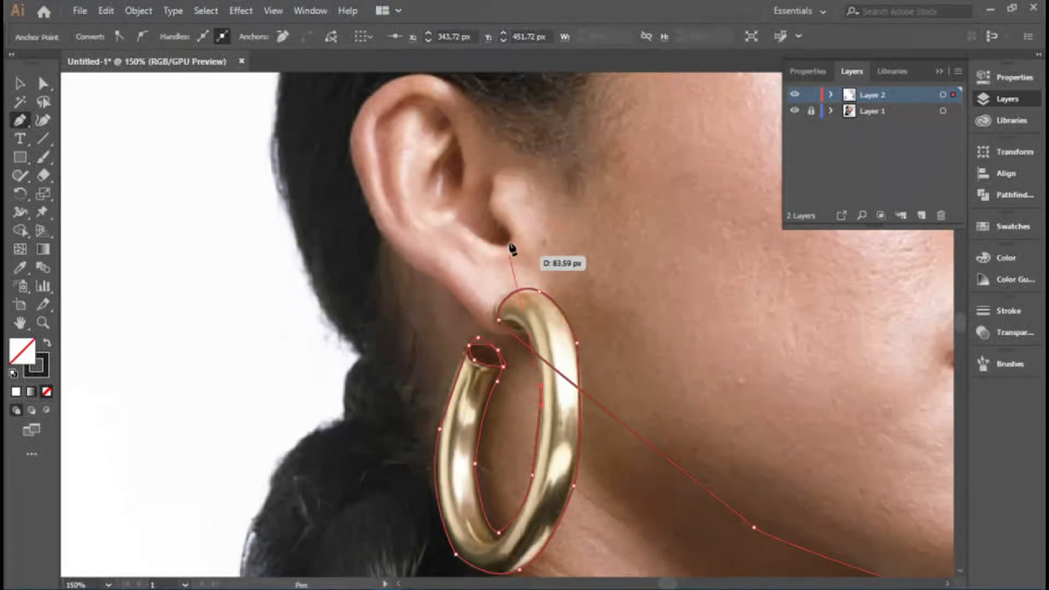
Extend the path from the earring into the ear, tracing the tragus and the inner contour of the ear's rim.
{"action": "left_click_drag", "start_coordinate": [511, 241], "coordinate": [492, 186]}
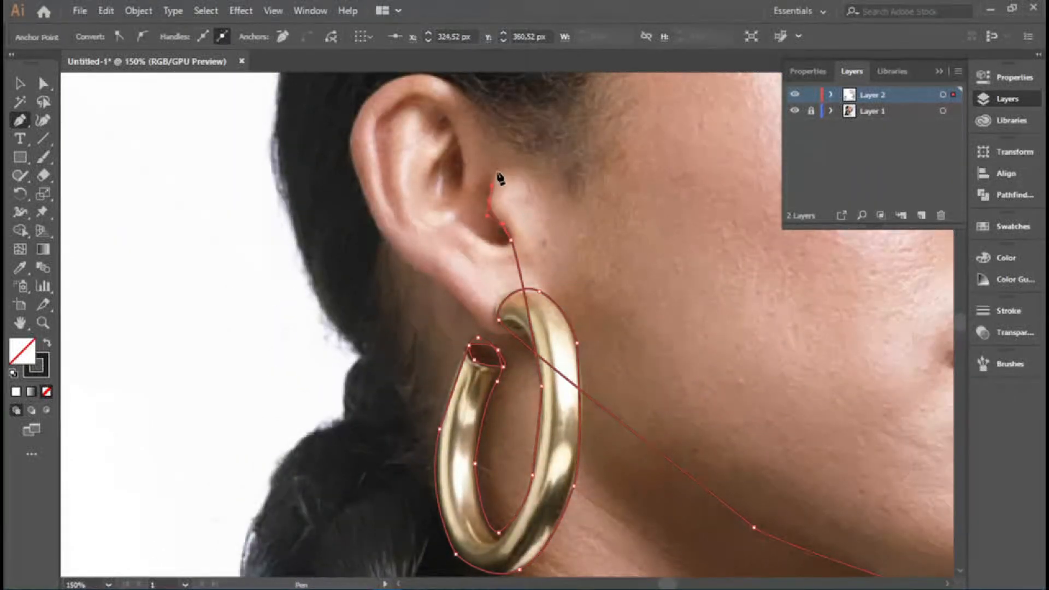
{"action": "left_click", "coordinate": [496, 172]}
{"action": "left_click_drag", "start_coordinate": [498, 239], "coordinate": [464, 175]}
{"action": "left_click_drag", "start_coordinate": [447, 112], "coordinate": [380, 133]}
{"action": "left_click_drag", "start_coordinate": [380, 179], "coordinate": [389, 194]}
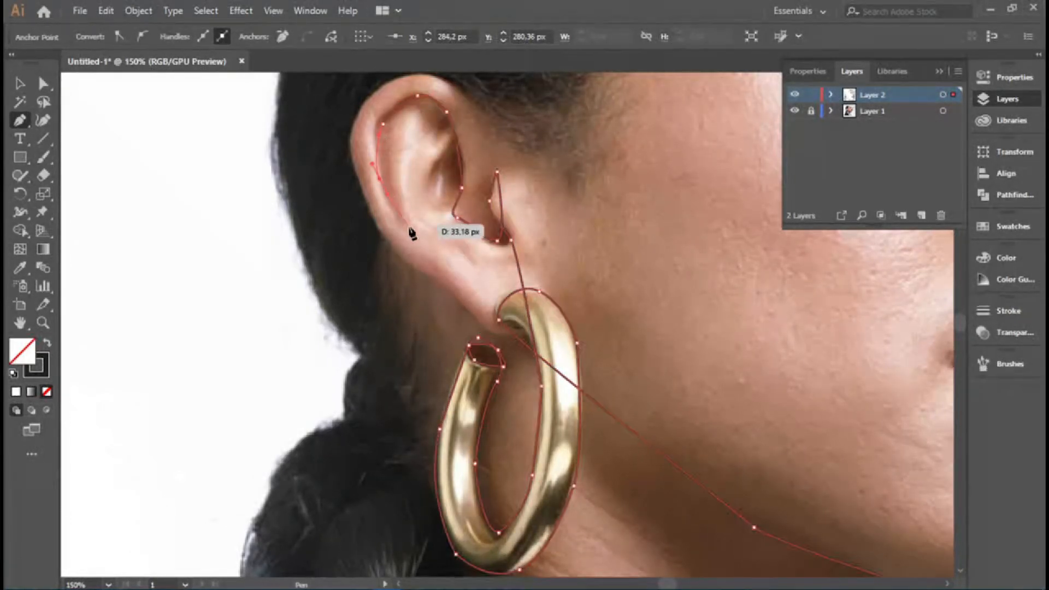
{"action": "left_click_drag", "start_coordinate": [412, 230], "coordinate": [419, 232]}
{"action": "left_click_drag", "start_coordinate": [417, 190], "coordinate": [428, 173]}
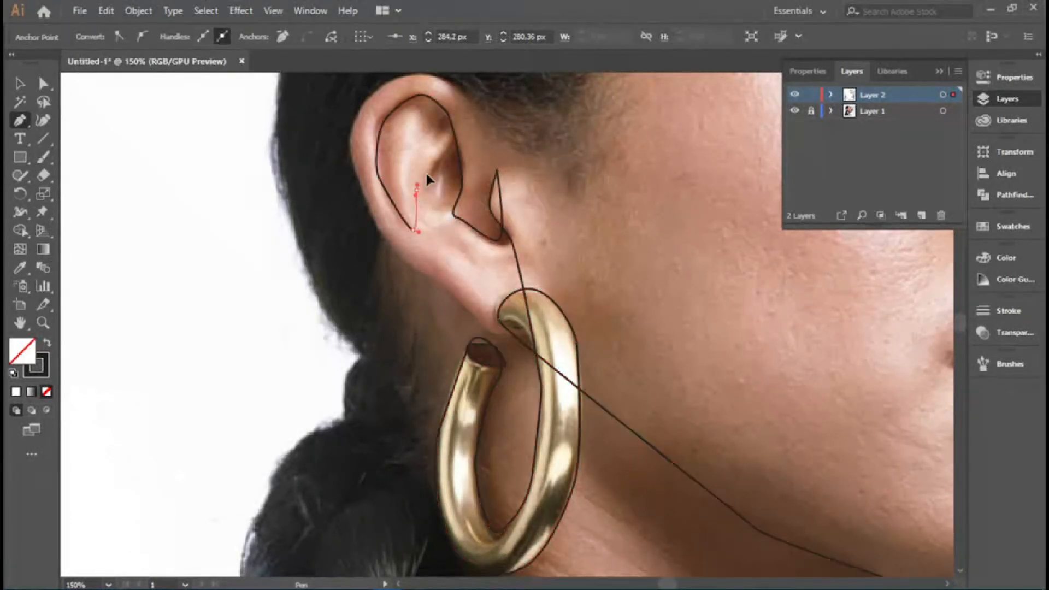
Bring the path down to the earlobe and trace the ear's outer edge up to its top.
{"action": "left_click", "coordinate": [453, 243]}
{"action": "left_click_drag", "start_coordinate": [494, 331], "coordinate": [395, 247]}
{"action": "left_click_drag", "start_coordinate": [384, 239], "coordinate": [375, 199]}
{"action": "left_click_drag", "start_coordinate": [355, 161], "coordinate": [375, 100]}
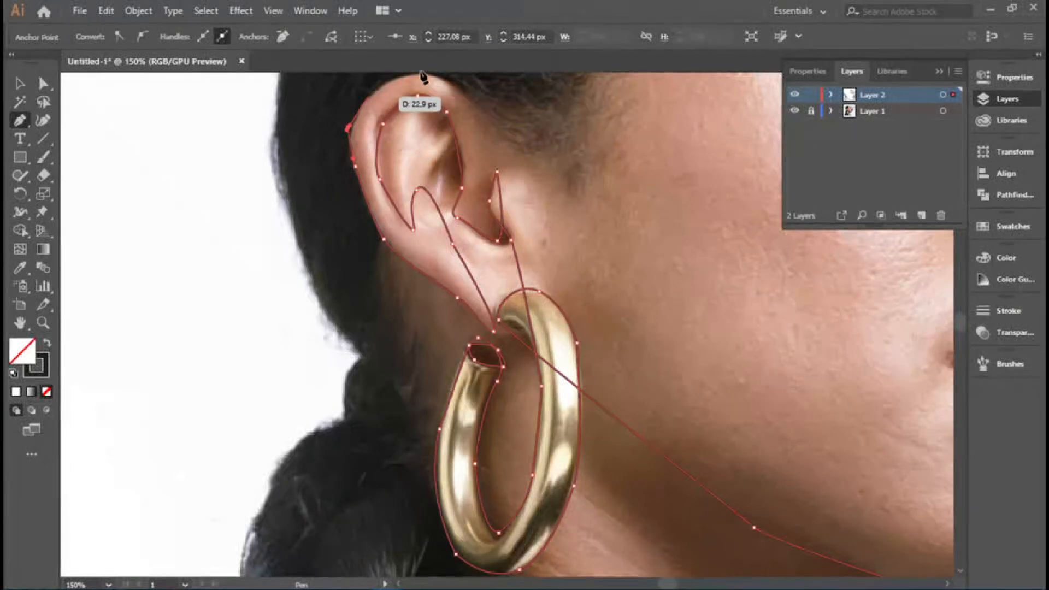
{"action": "left_click_drag", "start_coordinate": [424, 77], "coordinate": [549, 219]}
Trace from the top of the ear along the sideburn and hairline to just beyond the photo's upper edge.
{"action": "scroll", "coordinate": [448, 93], "scroll_direction": "up", "scroll_amount": 2}
{"action": "left_click", "coordinate": [455, 151]}
{"action": "left_click_drag", "start_coordinate": [608, 242], "coordinate": [617, 279]}
{"action": "left_click_drag", "start_coordinate": [596, 215], "coordinate": [491, 312]}
{"action": "left_click_drag", "start_coordinate": [585, 242], "coordinate": [627, 178]}
{"action": "left_click", "coordinate": [686, 127]}
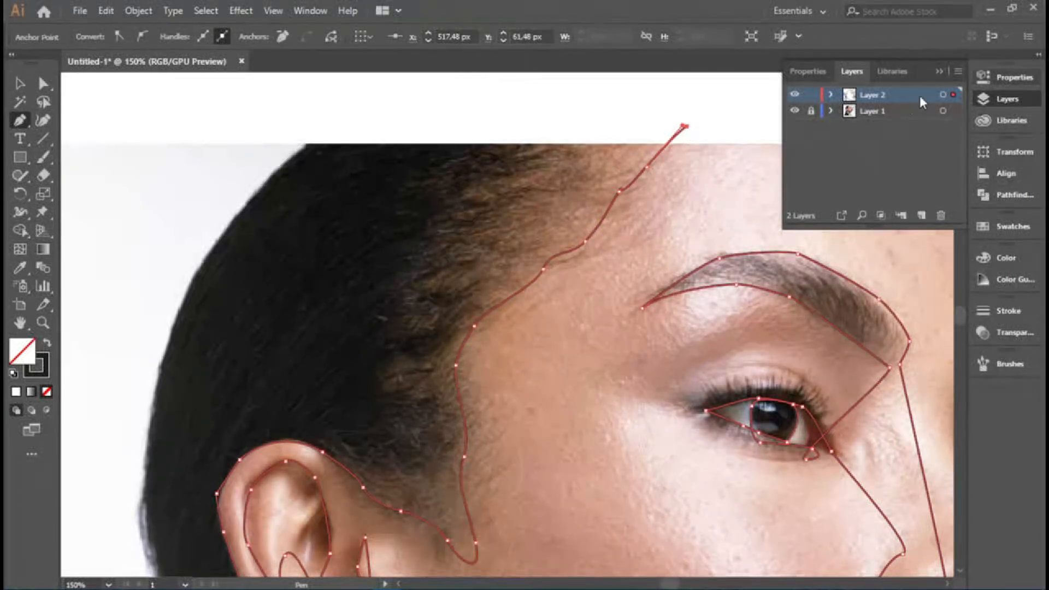
End the continuous facial path by switching to the Selection tool and deselecting the artwork.
{"action": "key", "text": "ctrl+minus"}
{"action": "key", "text": "ctrl+minus"}
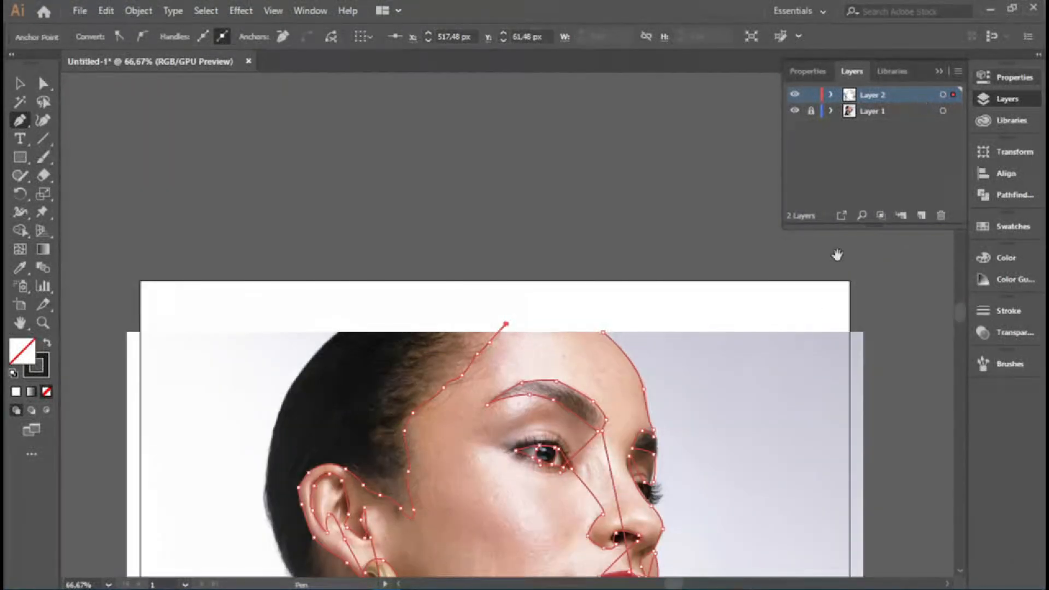
{"action": "left_click_drag", "start_coordinate": [784, 399], "coordinate": [771, 164]}
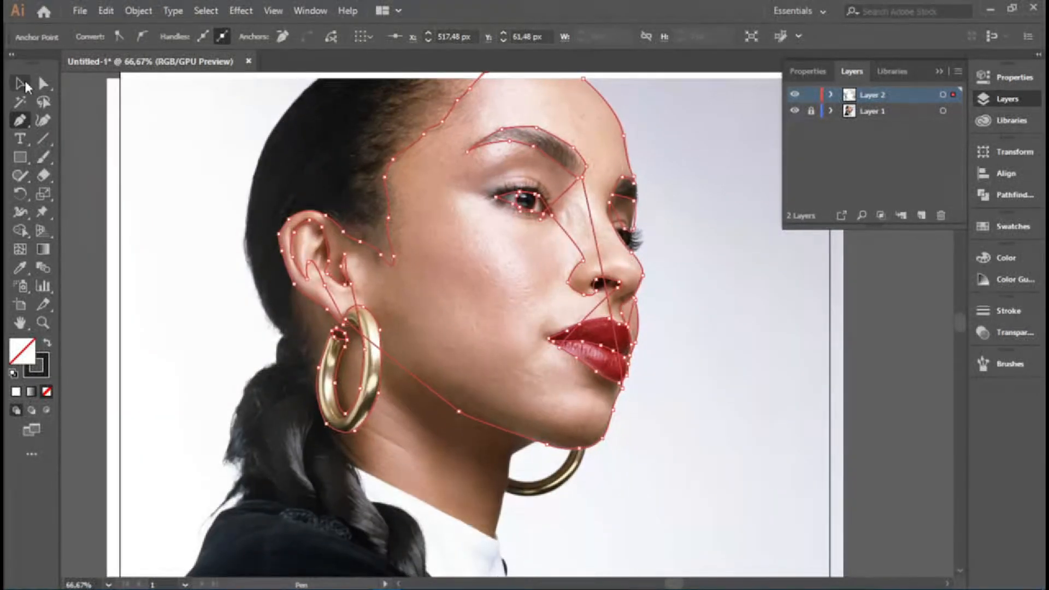
{"action": "left_click", "coordinate": [26, 86]}
{"action": "left_click", "coordinate": [175, 158]}
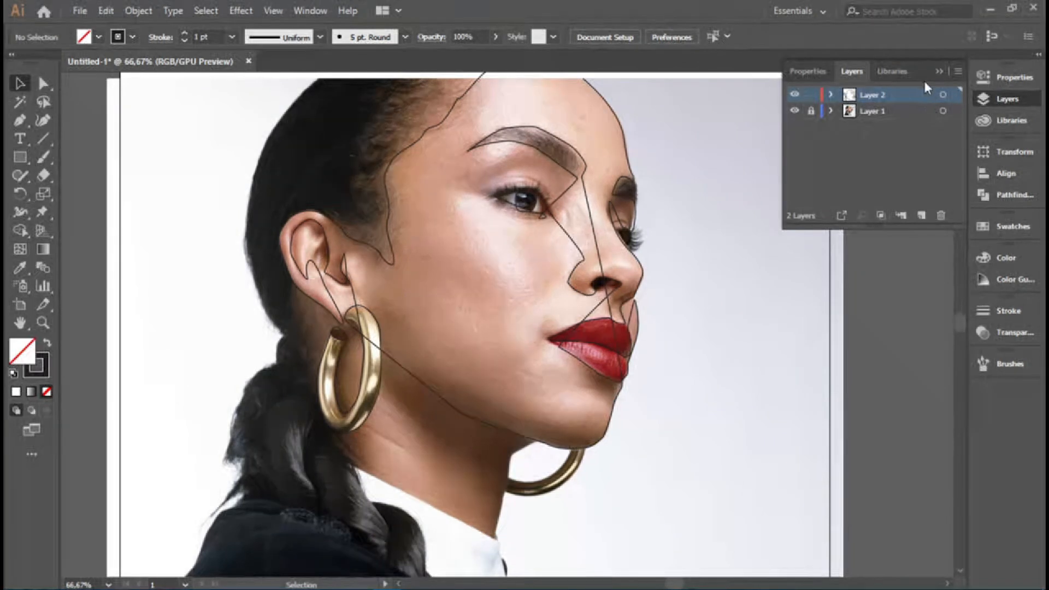
Unlock Layer 1 and delete it together with the reference photo.
{"action": "left_click", "coordinate": [813, 109]}
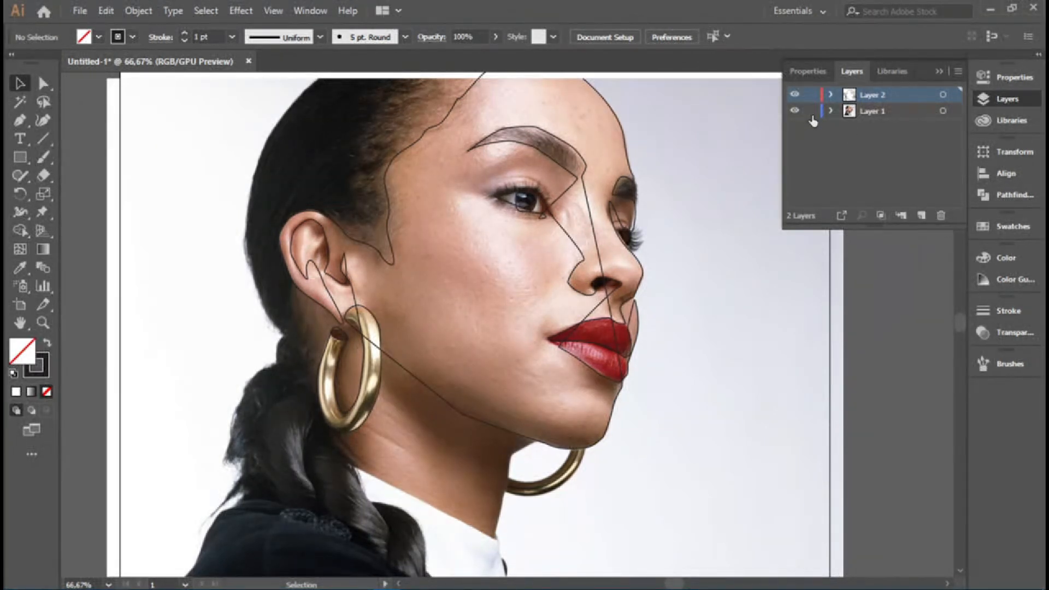
{"action": "left_click", "coordinate": [890, 110]}
{"action": "left_click", "coordinate": [942, 216]}
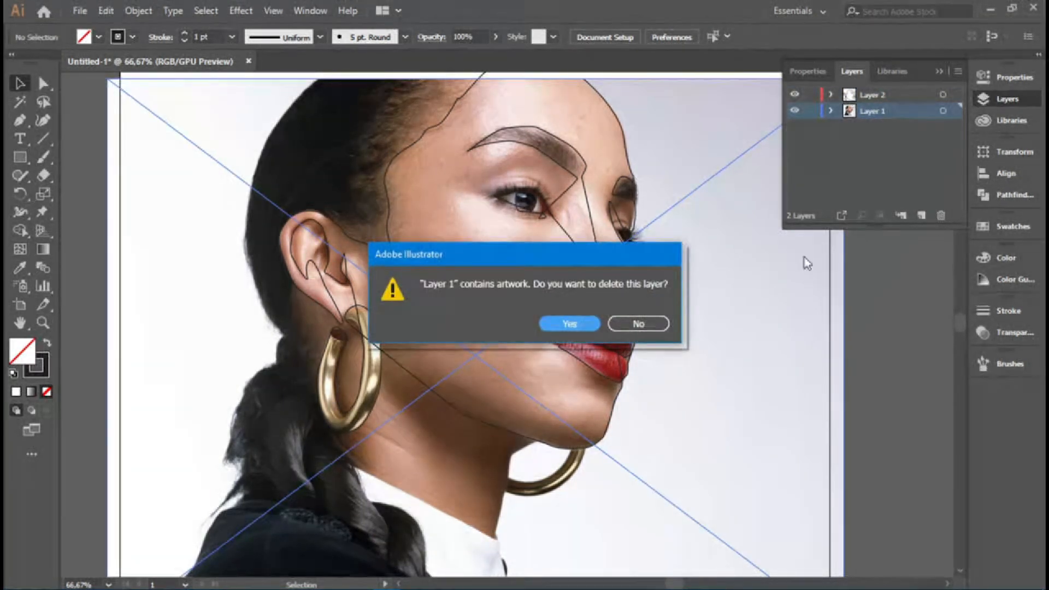
{"action": "left_click", "coordinate": [588, 327]}
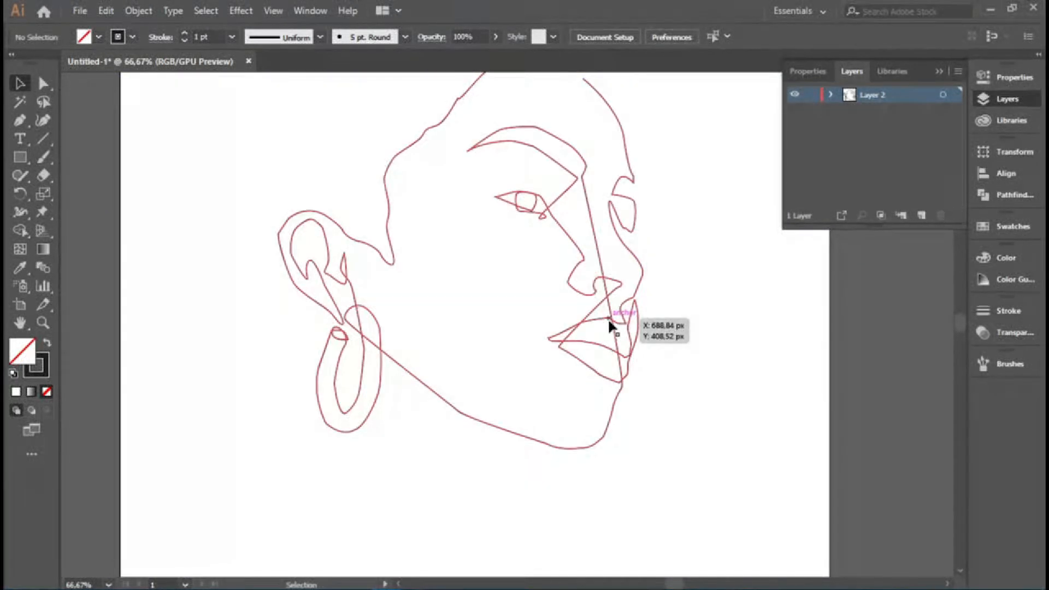
Add the text "line art" below the portrait in the ChopinScript font at 200 pt.
{"action": "key", "text": "ctrl+minus"}
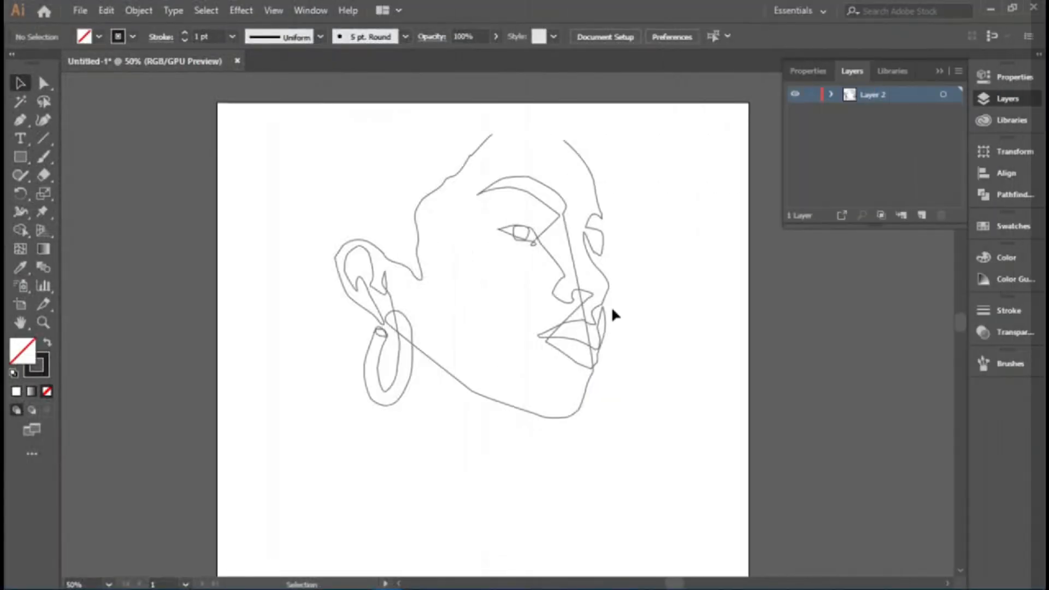
{"action": "left_click_drag", "start_coordinate": [615, 316], "coordinate": [647, 250]}
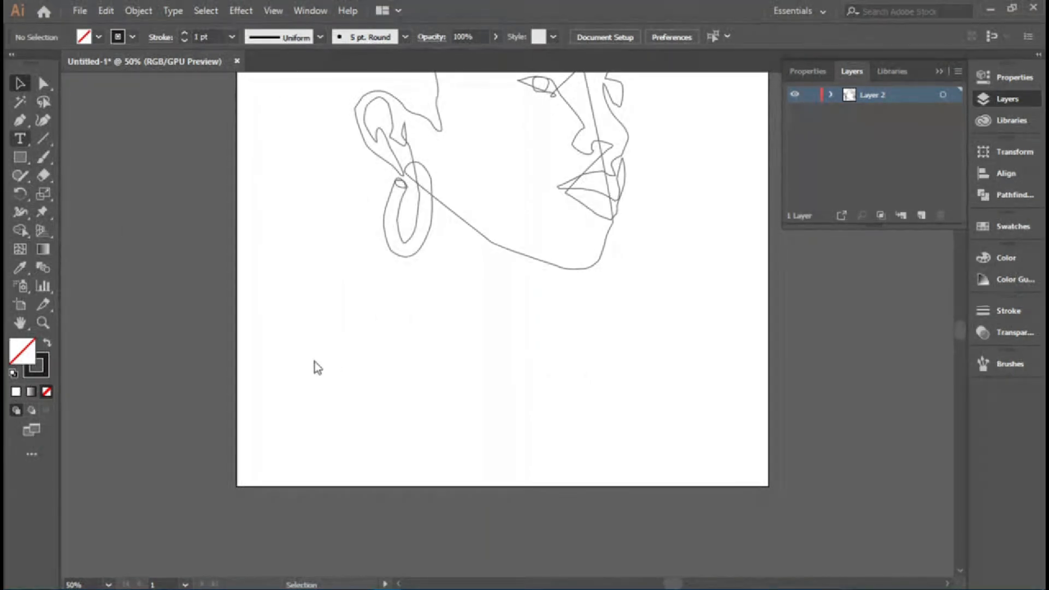
{"action": "left_click", "coordinate": [349, 350]}
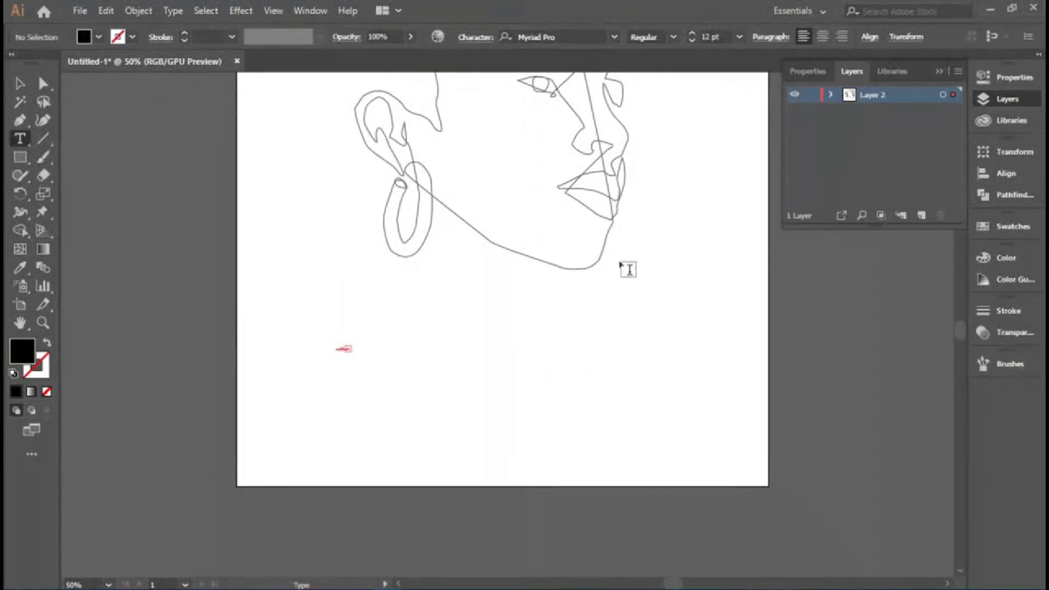
{"action": "type", "text": "200"}
{"action": "key", "text": "Return"}
{"action": "left_click", "coordinate": [615, 37]}
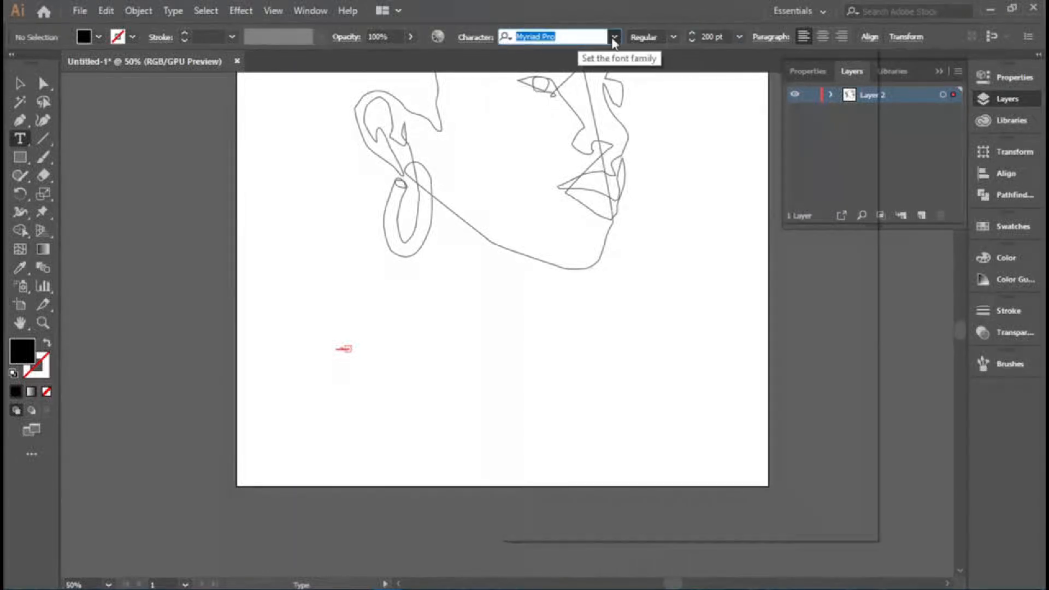
{"action": "scroll", "coordinate": [659, 356], "scroll_direction": "down", "scroll_amount": 10}
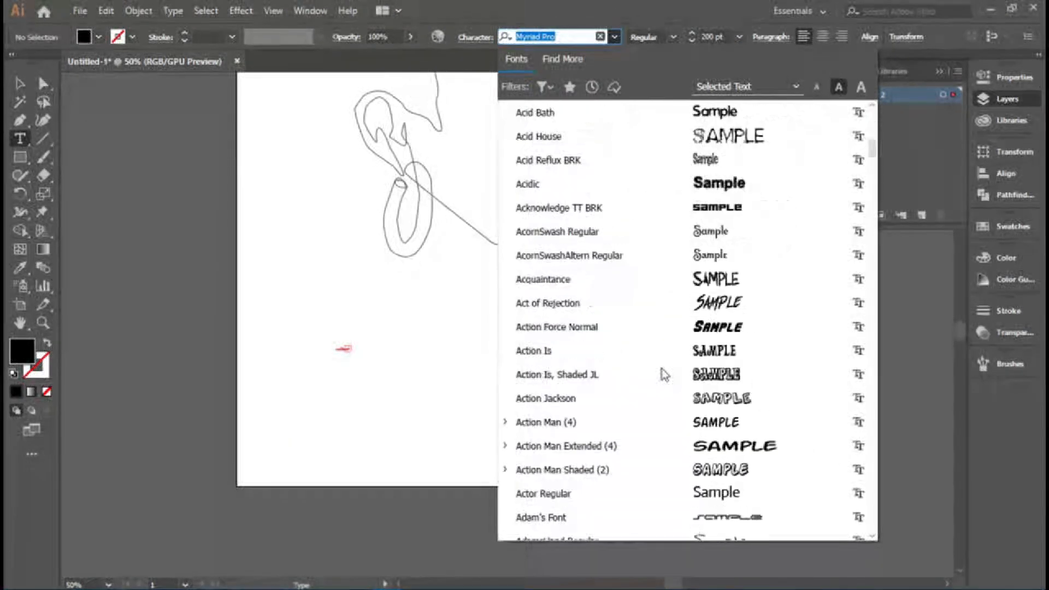
{"action": "scroll", "coordinate": [662, 369], "scroll_direction": "down", "scroll_amount": 20}
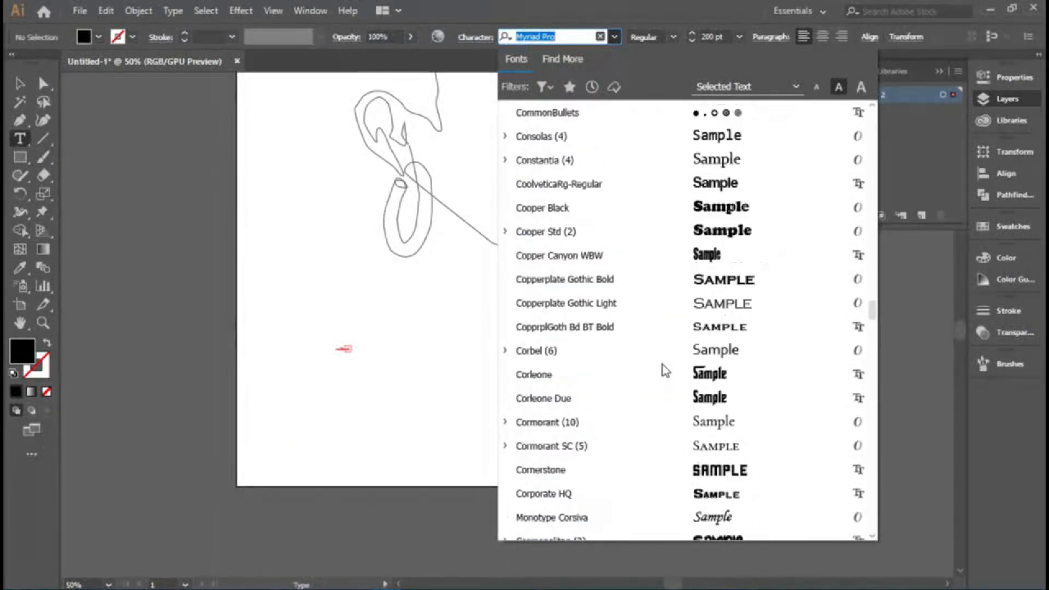
{"action": "left_click", "coordinate": [634, 161]}
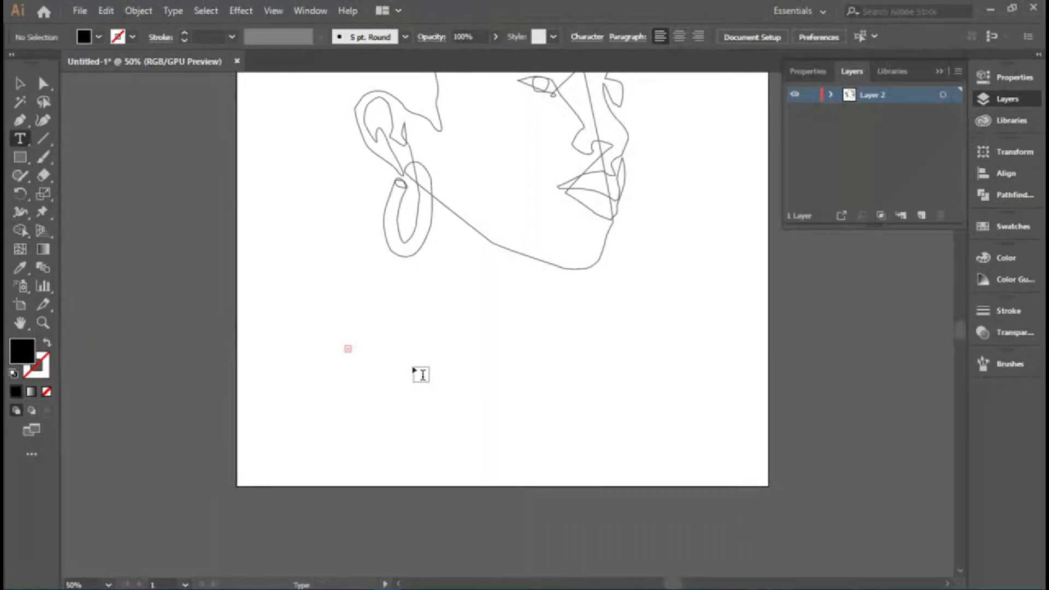
{"action": "left_click", "coordinate": [396, 328]}
{"action": "type", "text": "line art"}
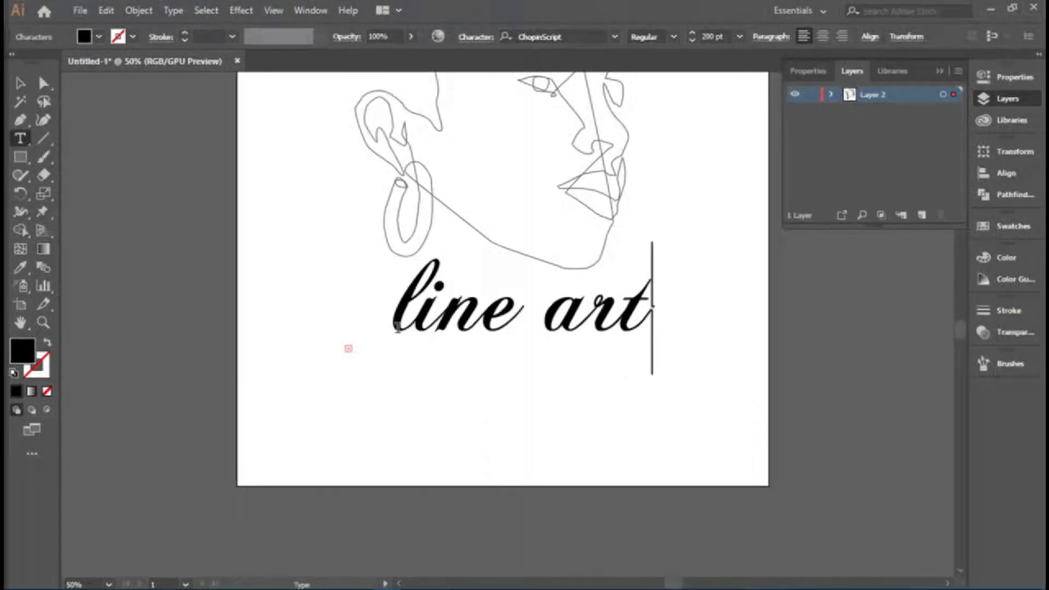